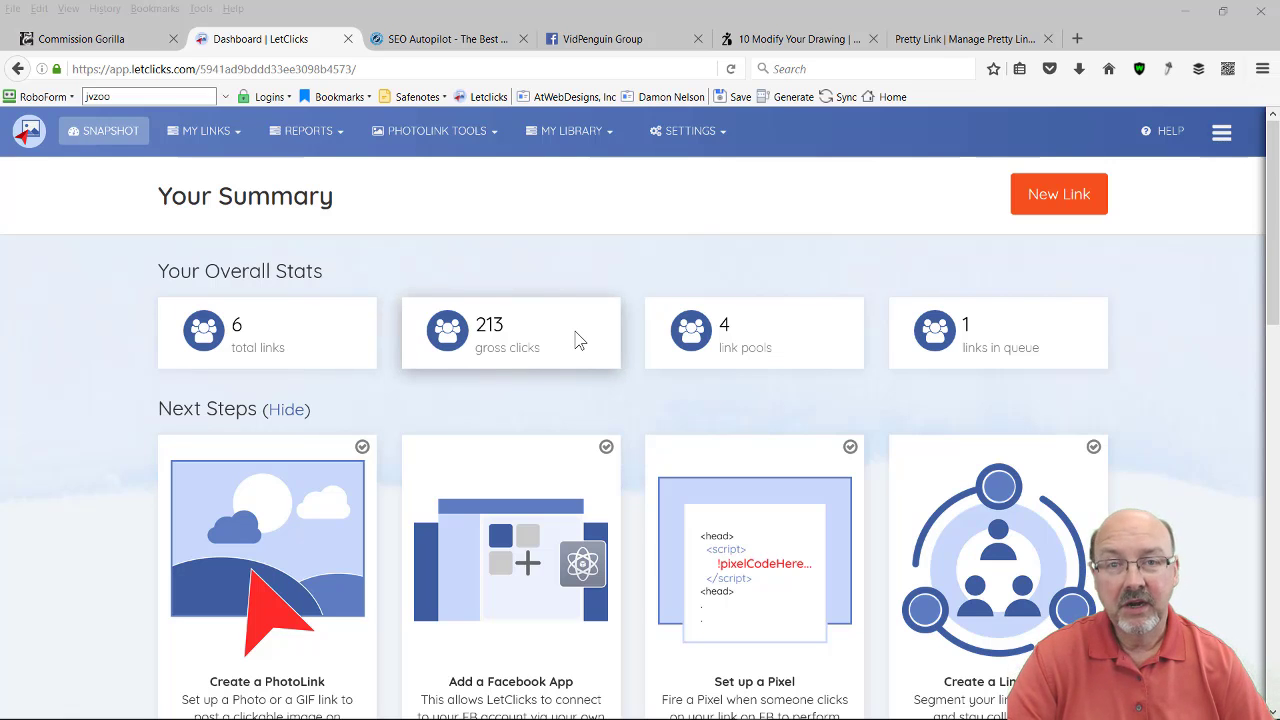
- Open the overall click report in LetClicks and examine the hourly and daily click charts
scroll(580, 330, "down", 3)
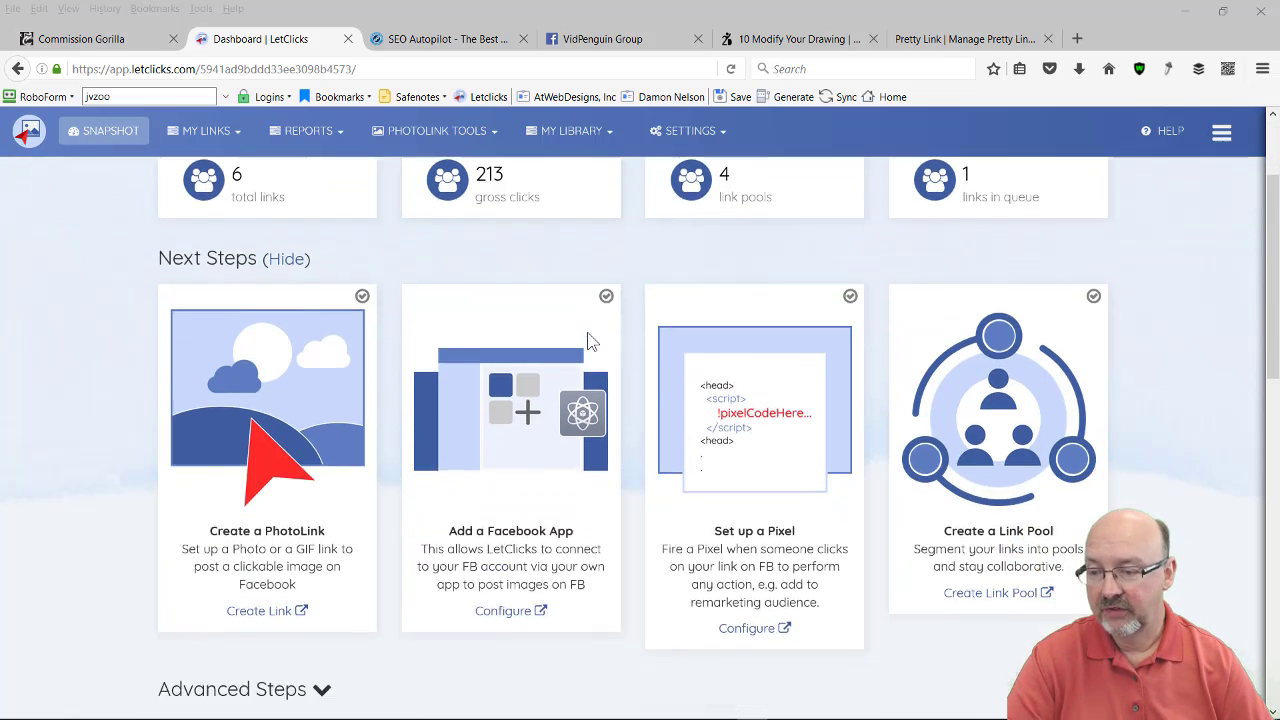
scroll(560, 335, "up", 3)
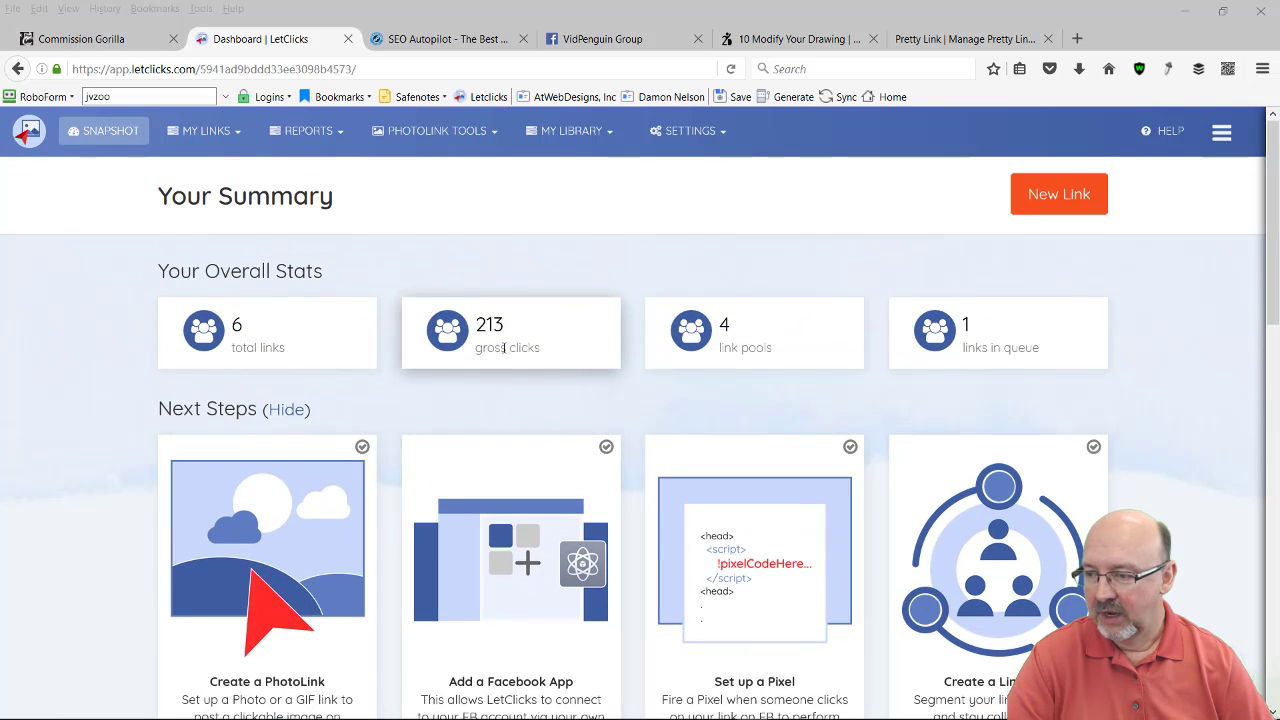
left_click(333, 147)
left_click(300, 165)
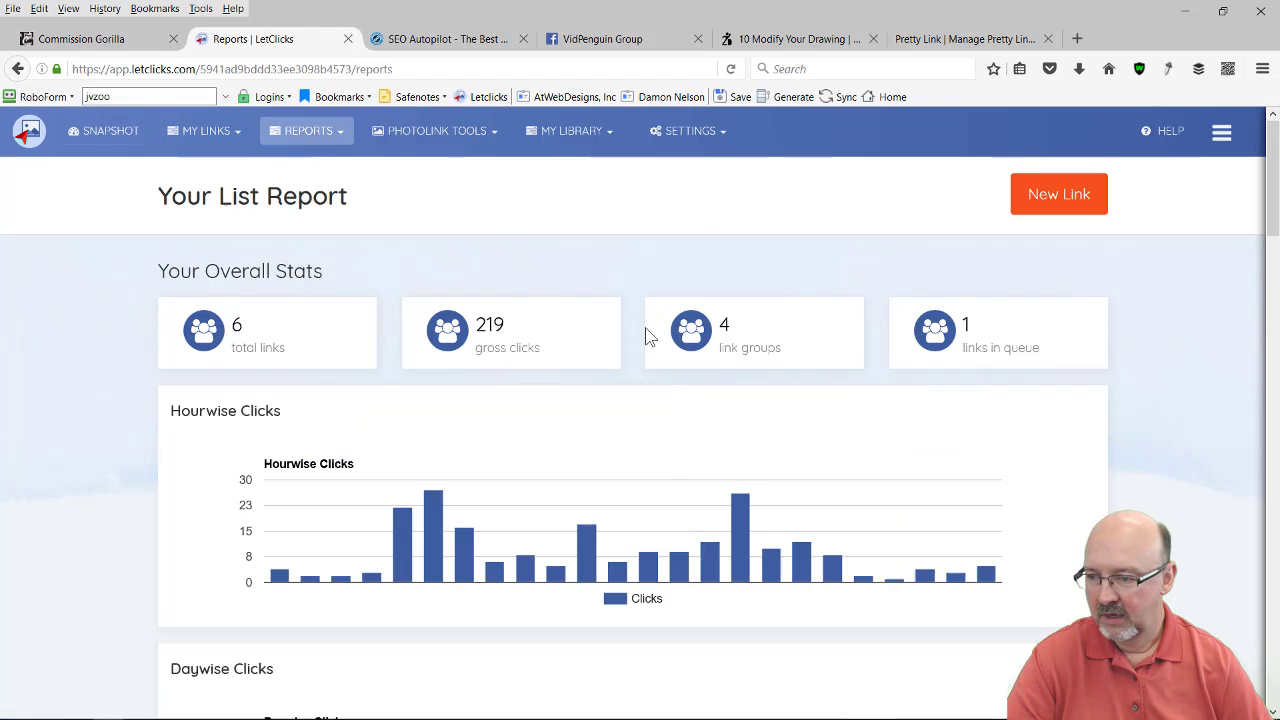
scroll(670, 340, "down", 2)
scroll(551, 380, "down", 4)
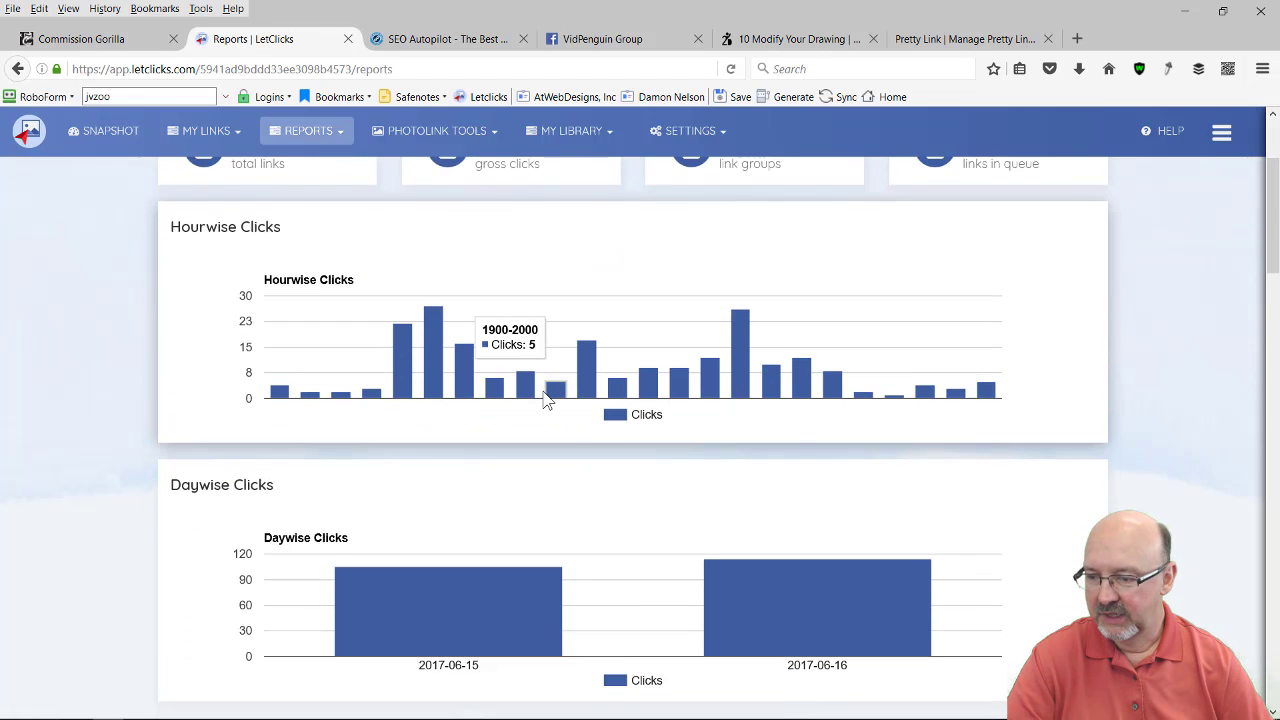
mouse_move(466, 488)
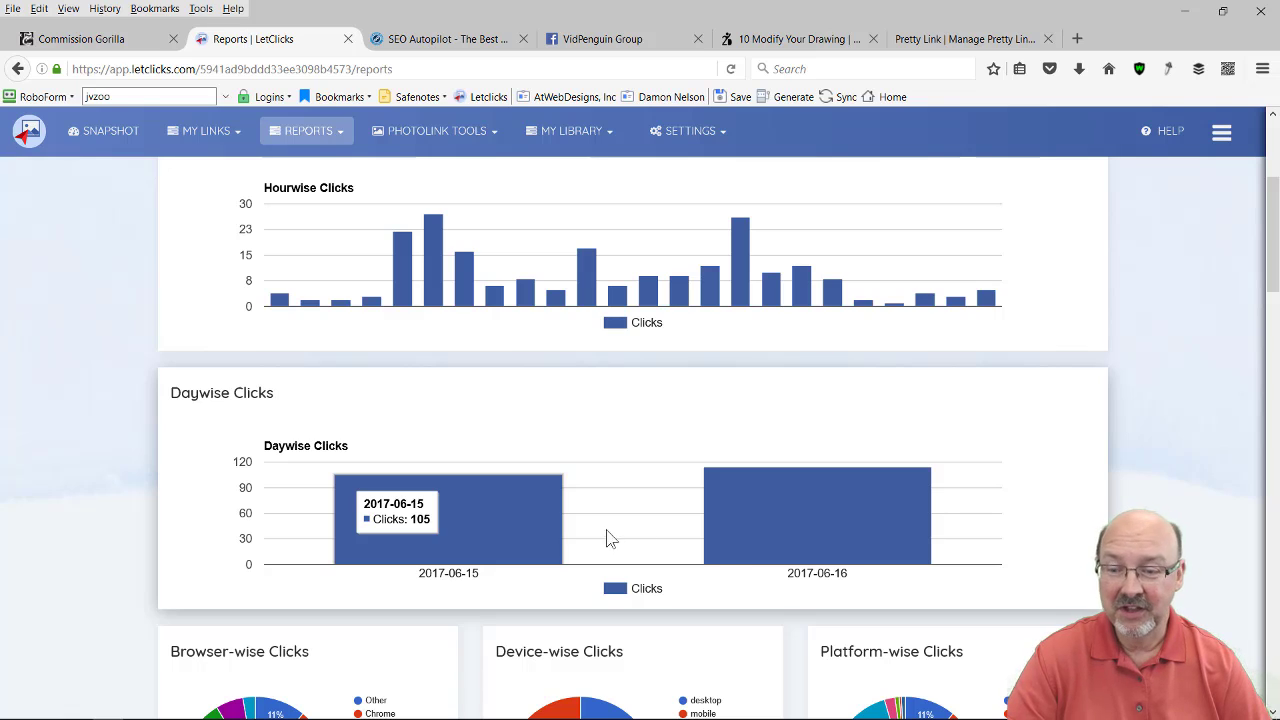
mouse_move(770, 538)
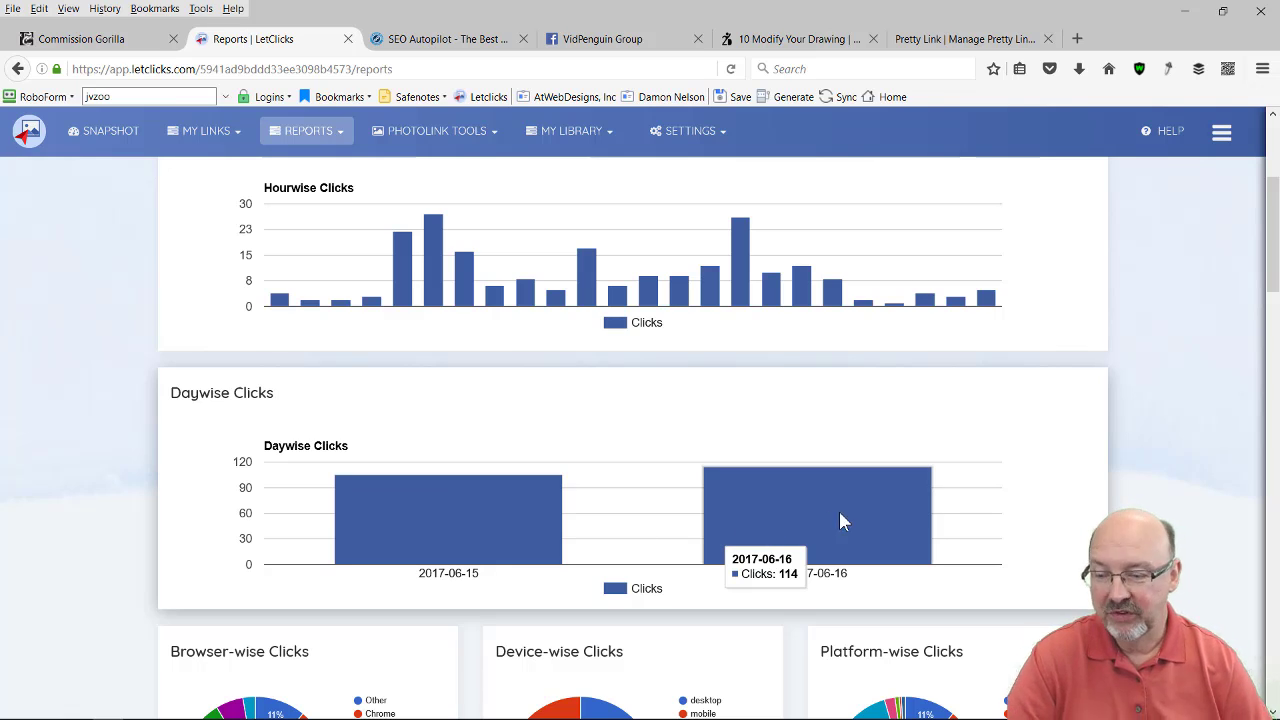
scroll(853, 515, "down", 2)
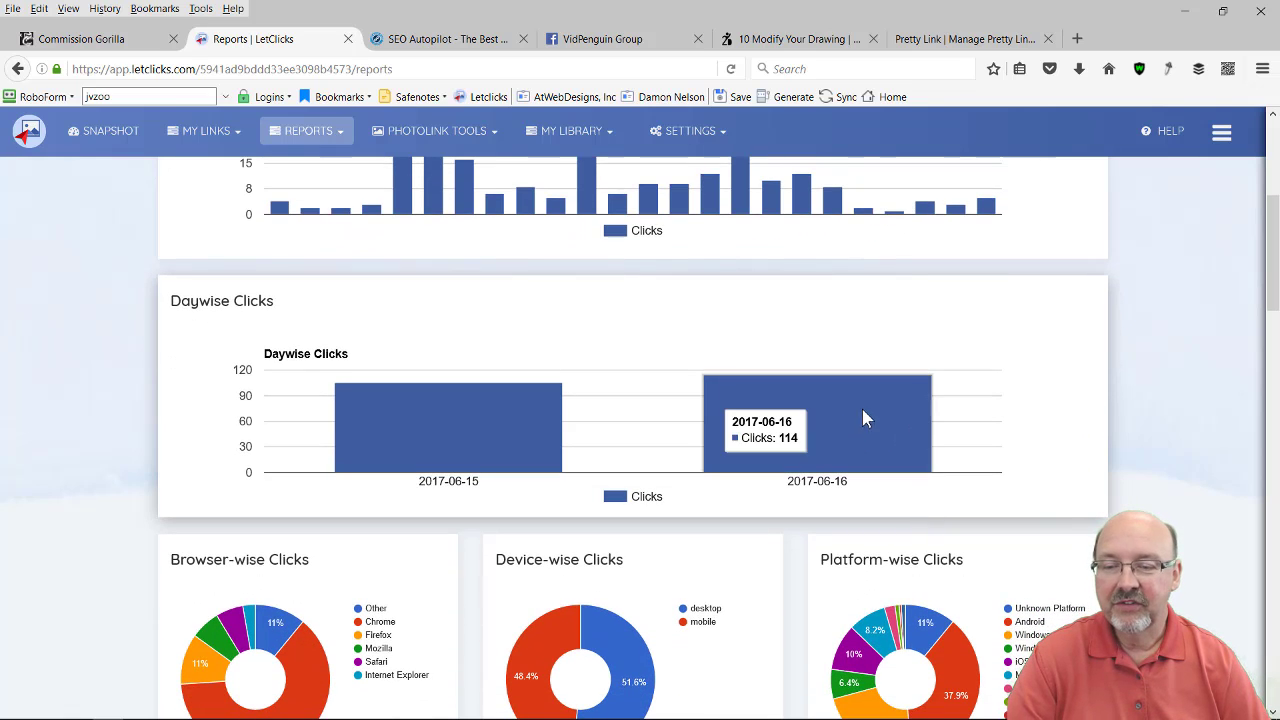
mouse_move(462, 409)
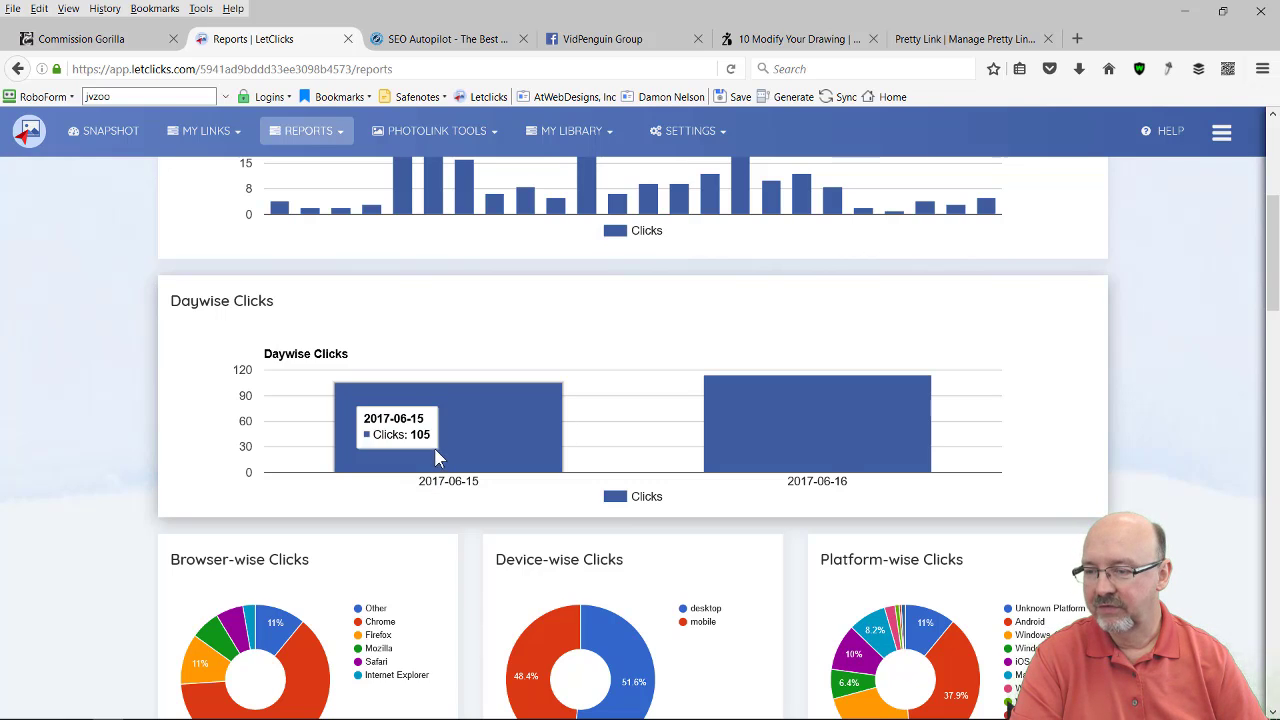
mouse_move(804, 450)
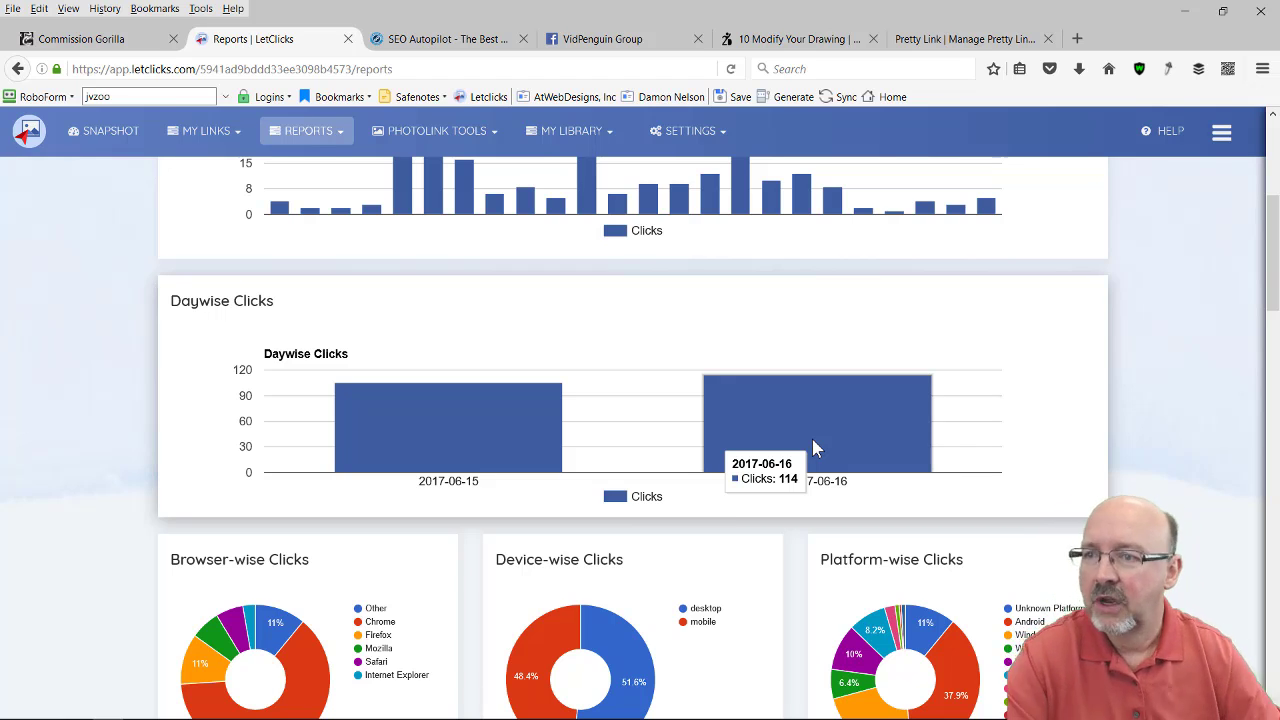
- Show the SEO Autopilot home page, view its captured screenshot in Snagit Editor, and return to the browser
left_click(451, 45)
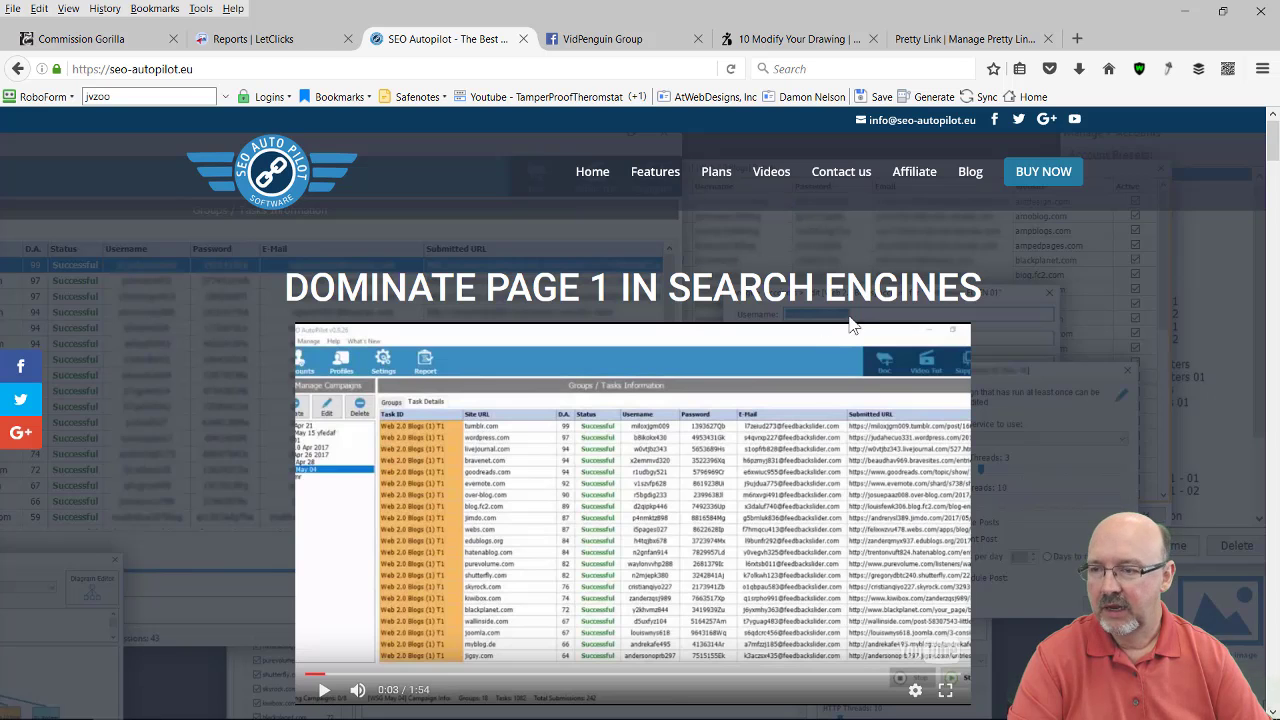
scroll(851, 323, "down", 1)
scroll(851, 323, "up", 1)
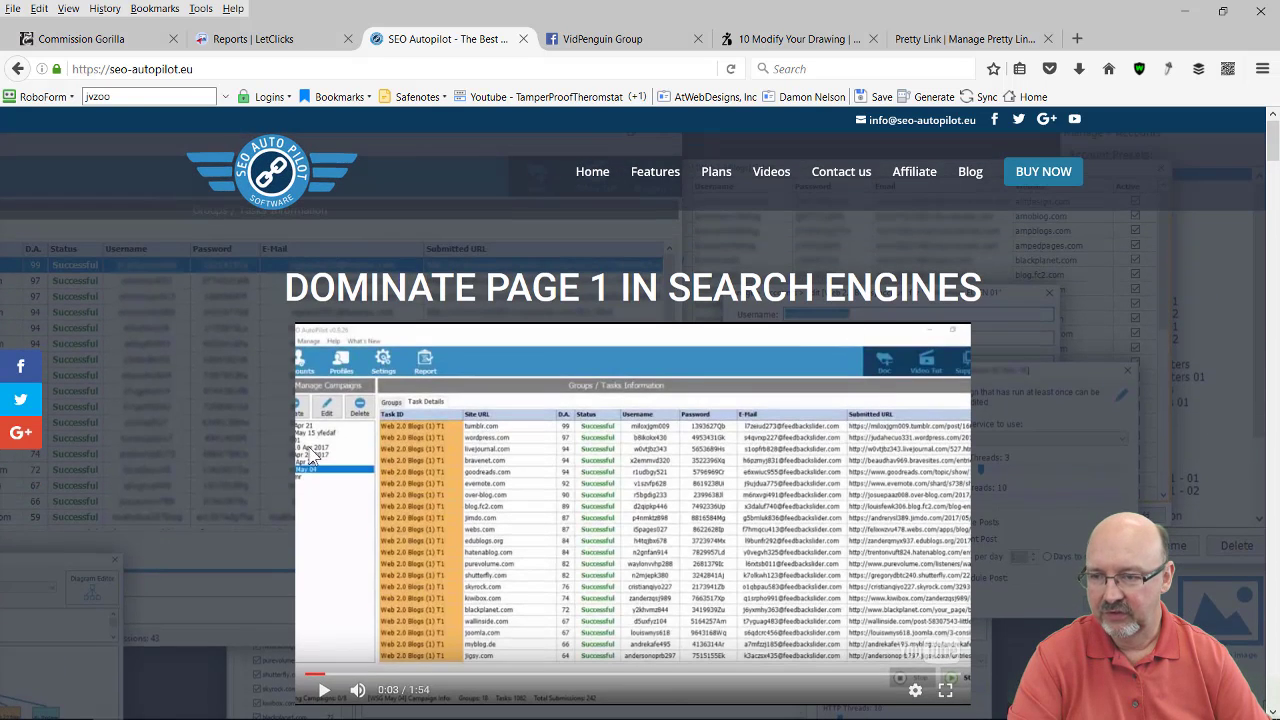
mouse_move(507, 712)
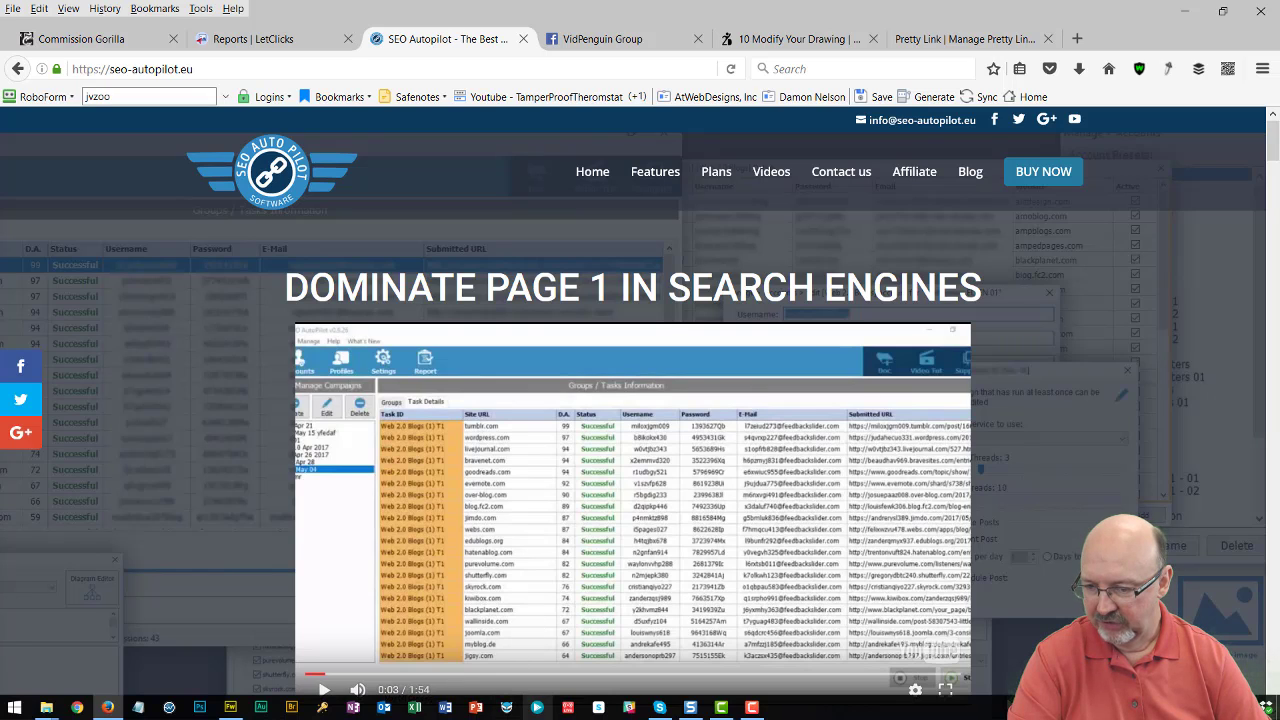
left_click(724, 710)
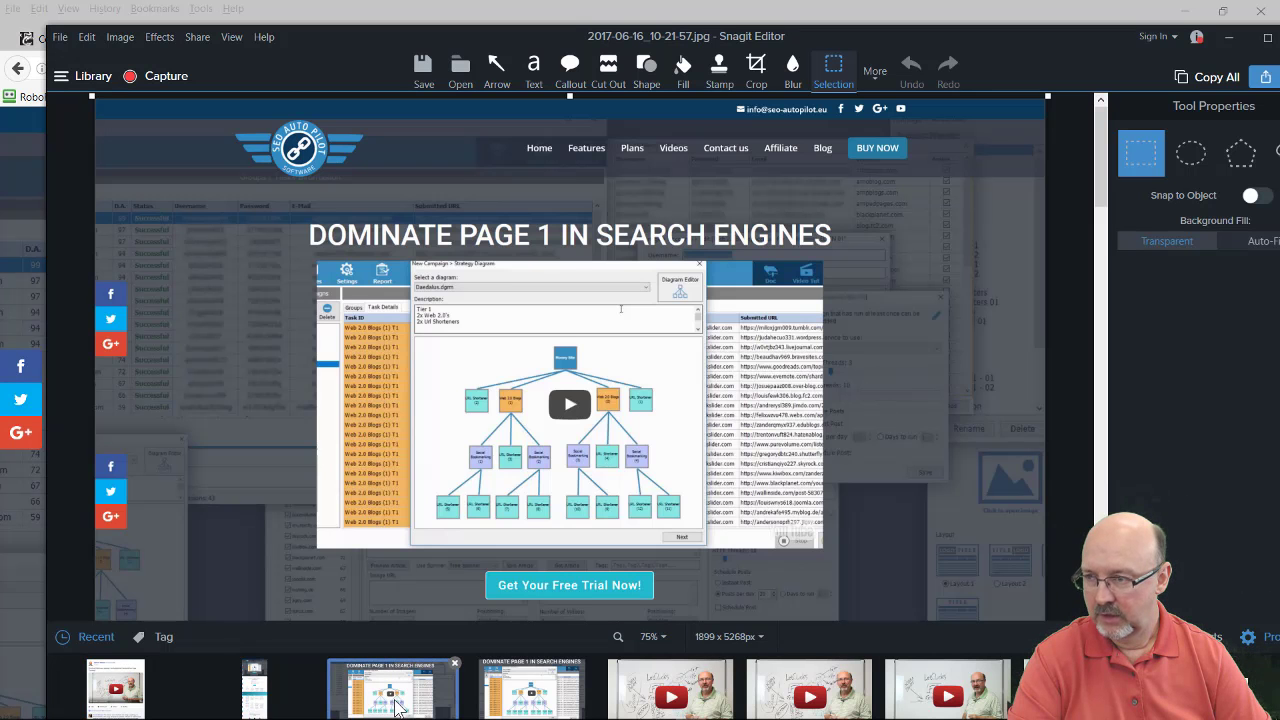
left_click(396, 700)
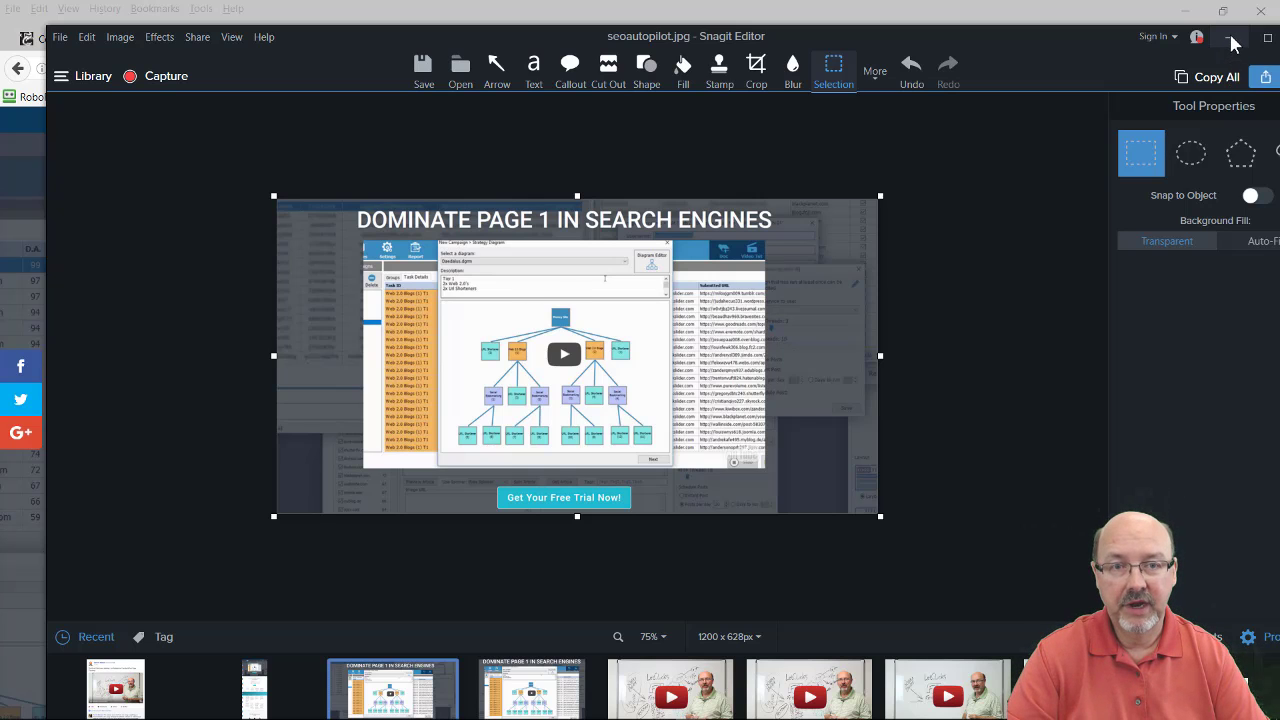
left_click(1231, 43)
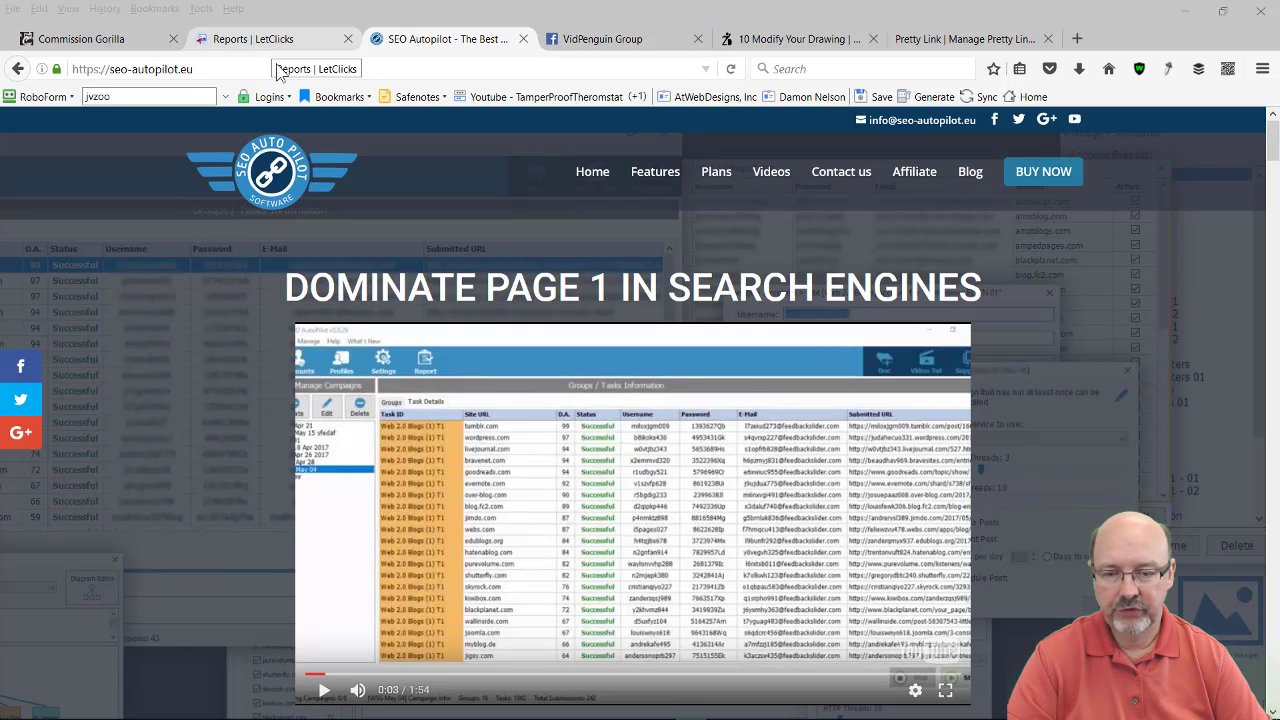
- Return to LetClicks and open the advanced PhotoLink Optimizer
left_click(229, 46)
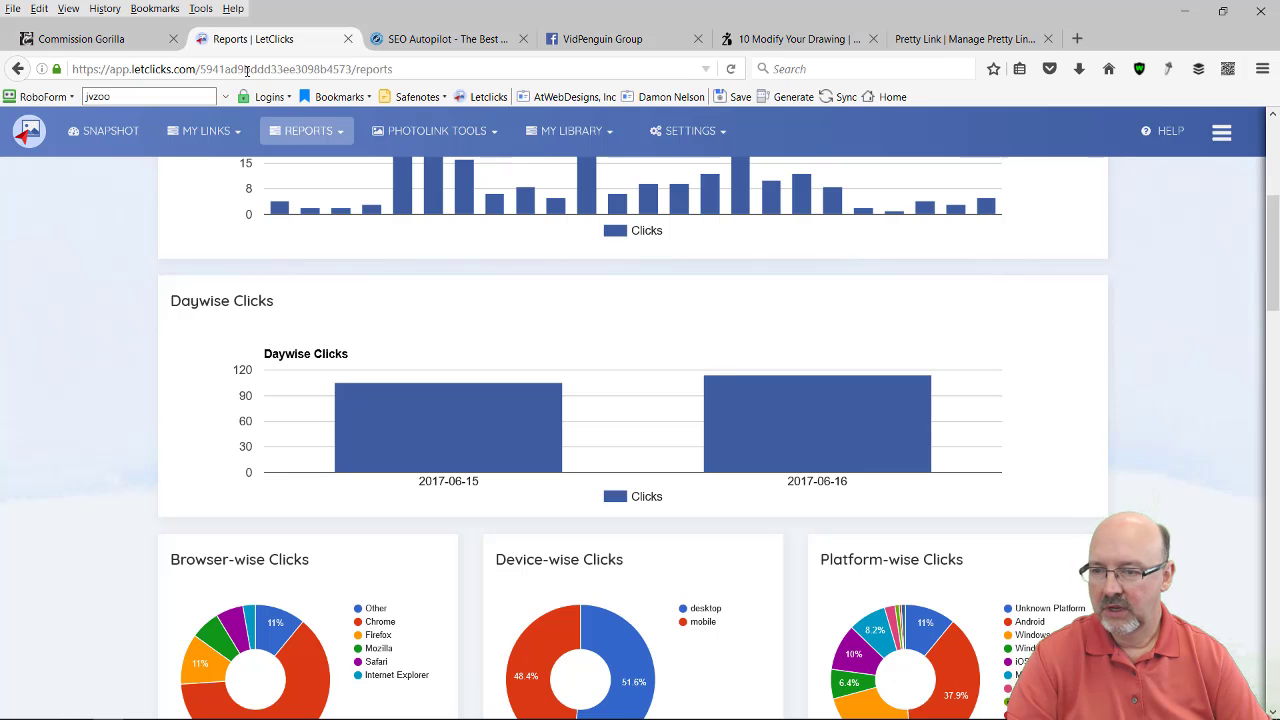
scroll(577, 374, "up", 10)
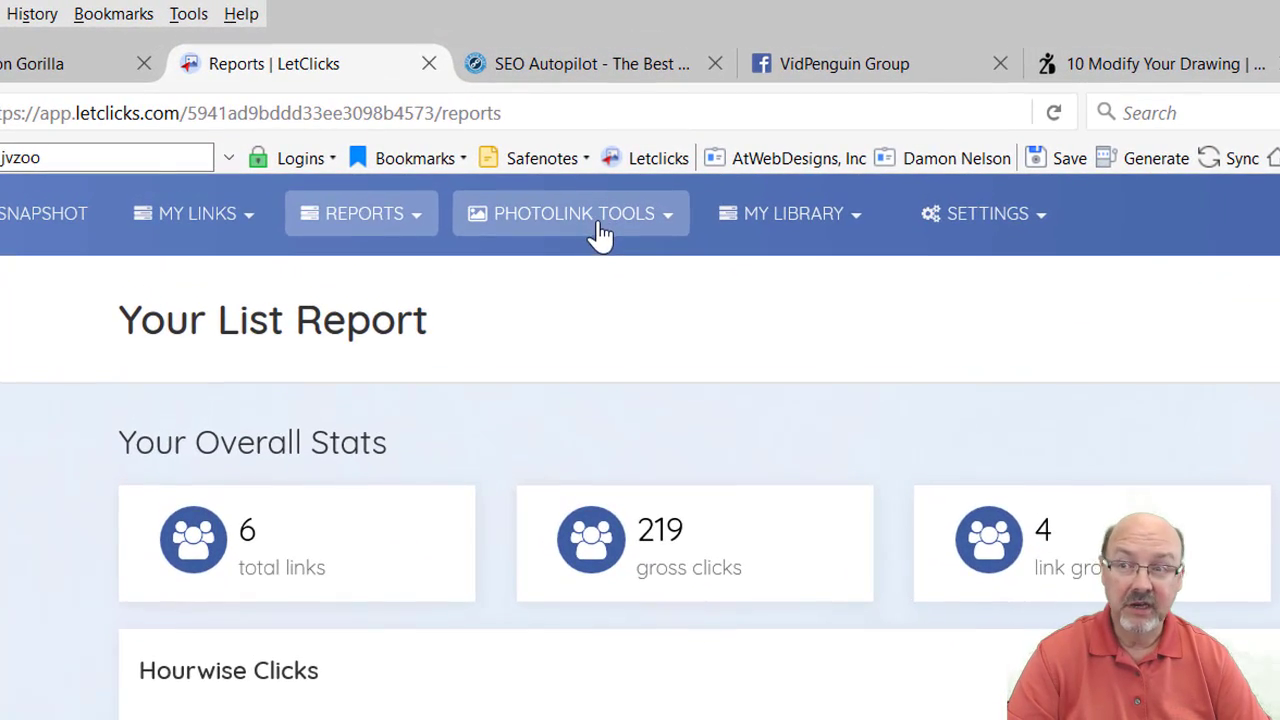
left_click(566, 208)
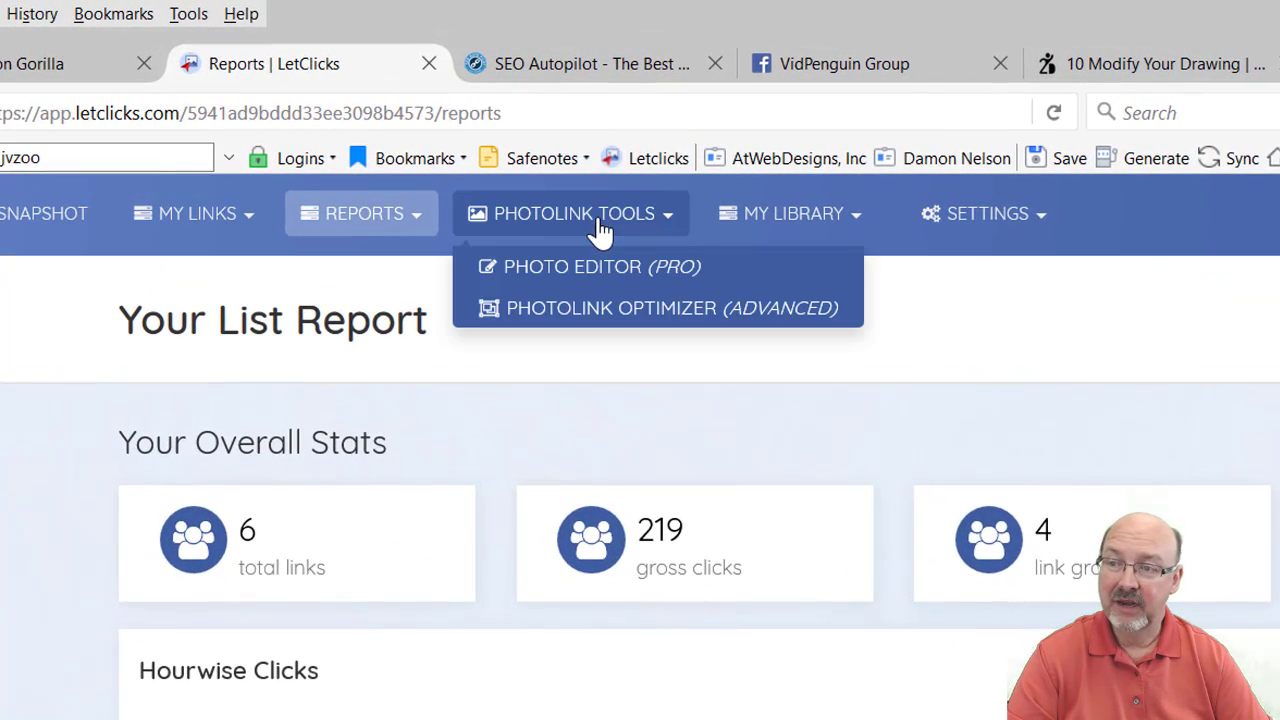
left_click(598, 310)
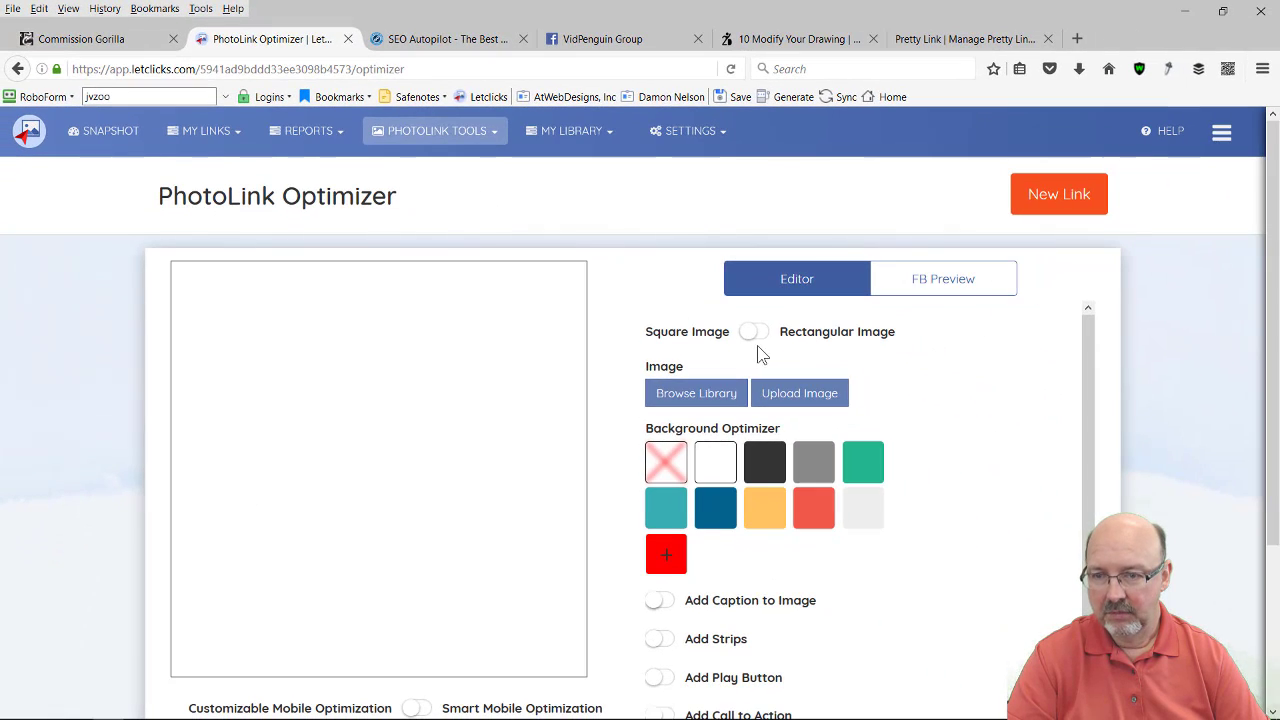
left_click(460, 138)
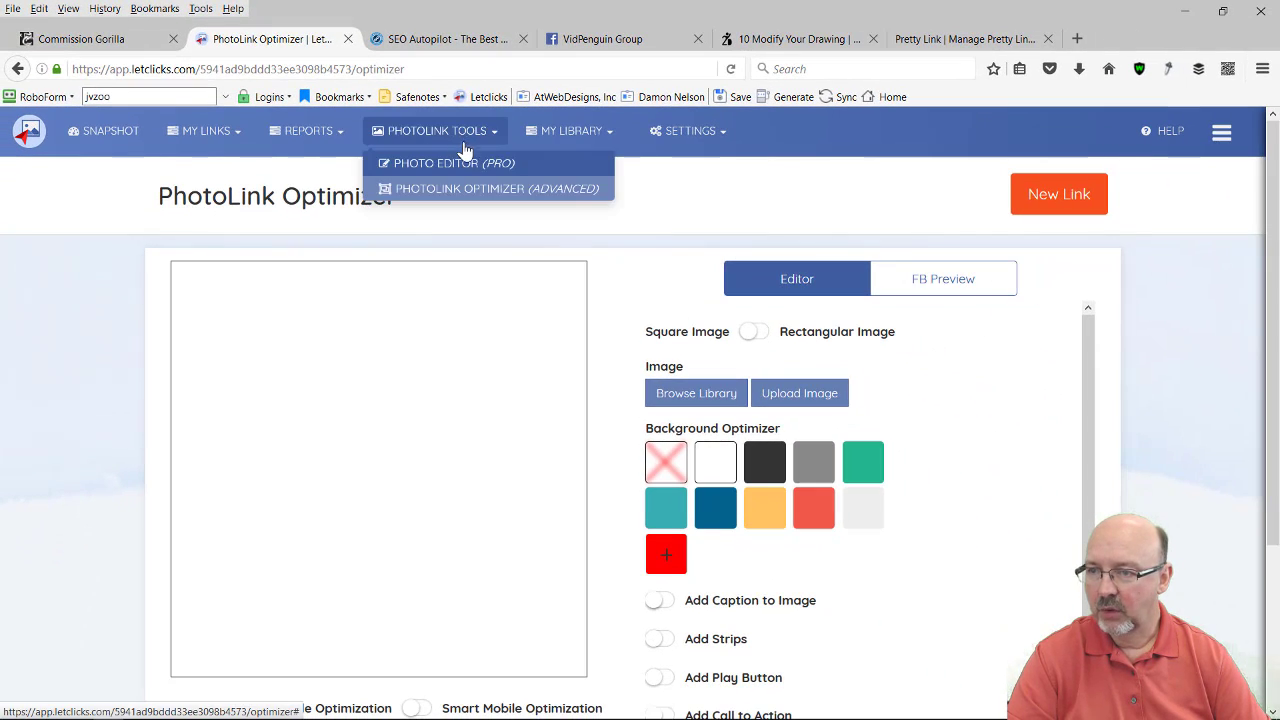
left_click(466, 192)
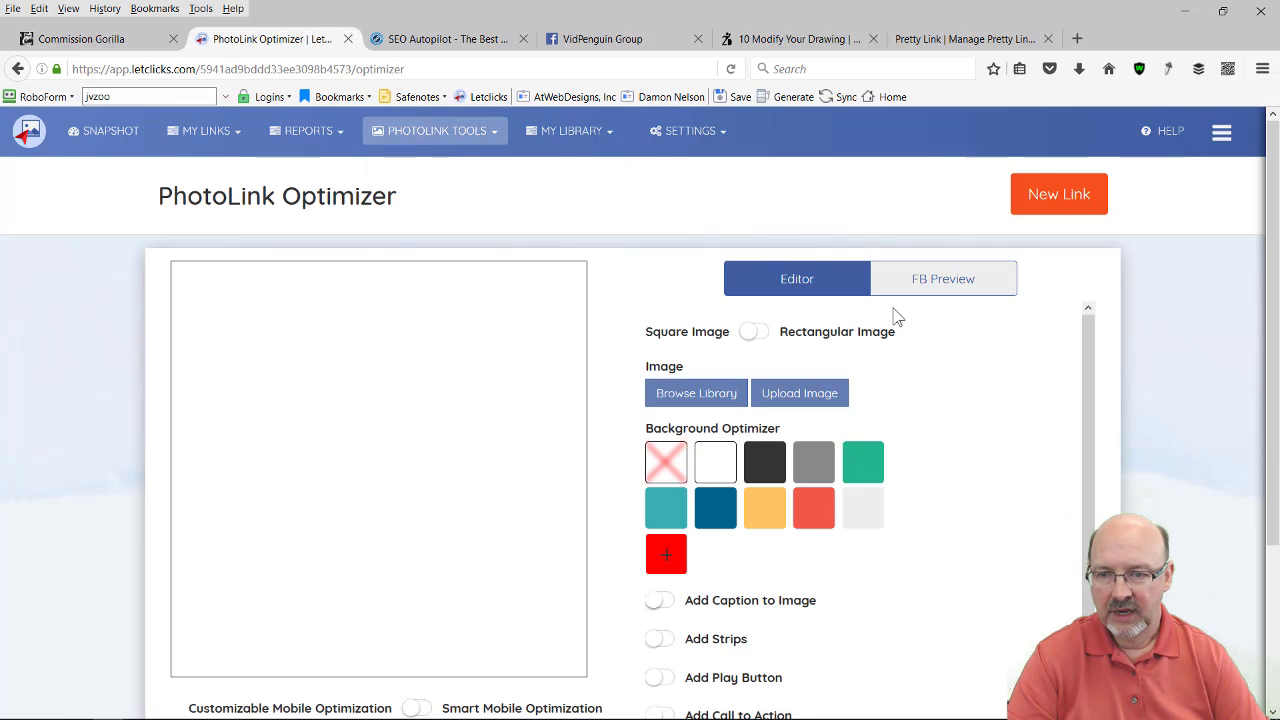
- Set the format to Rectangular Image and upload the SEO Autopilot image from Snagit Editor
left_click(770, 338)
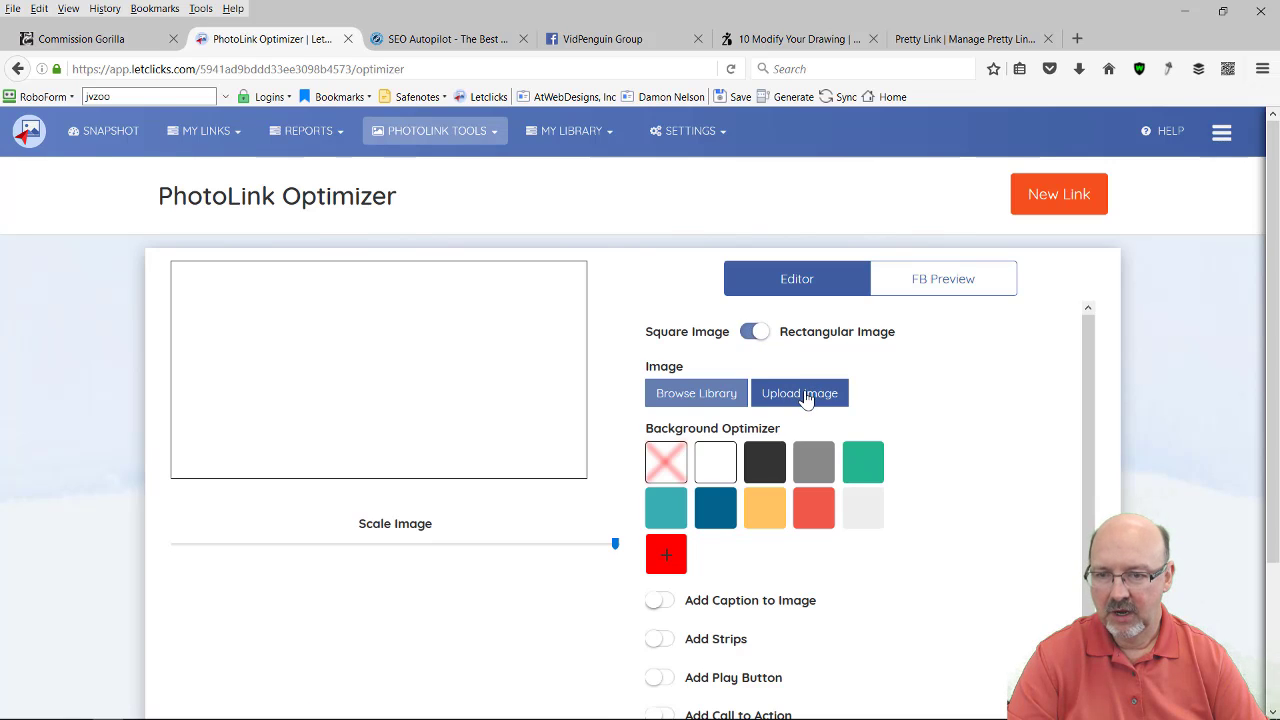
left_click(806, 395)
mouse_move(612, 712)
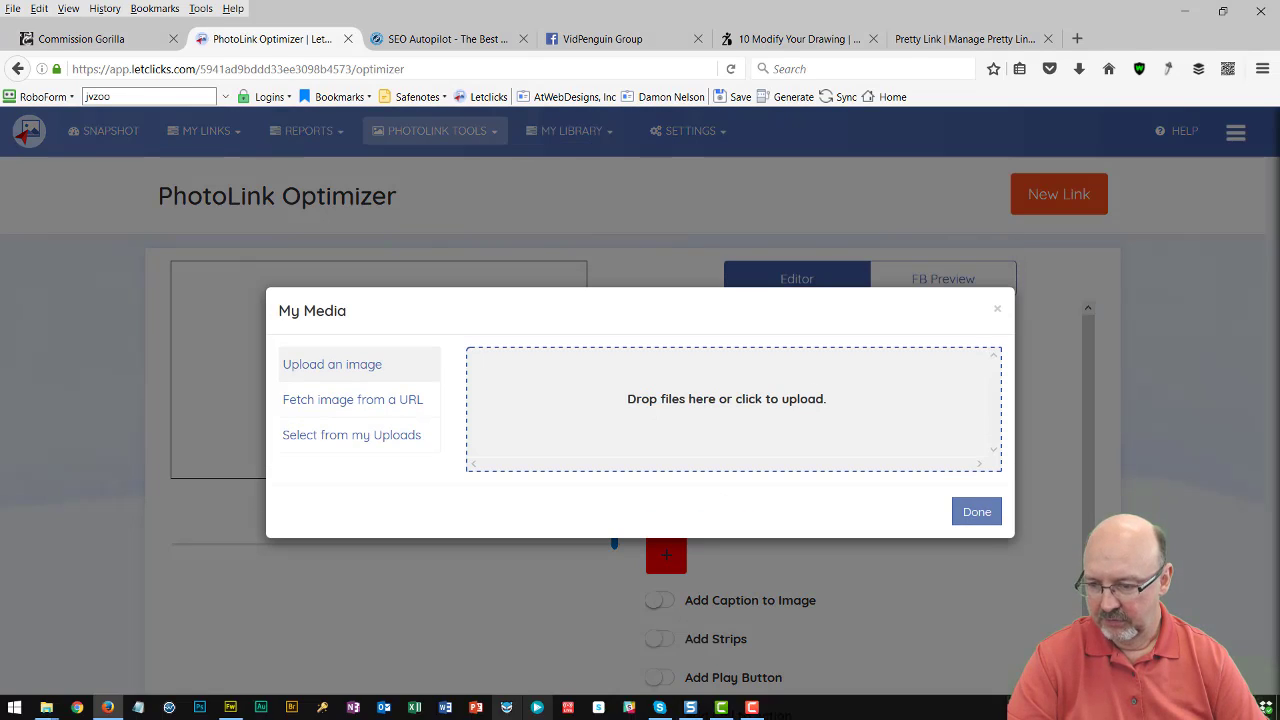
left_click(690, 708)
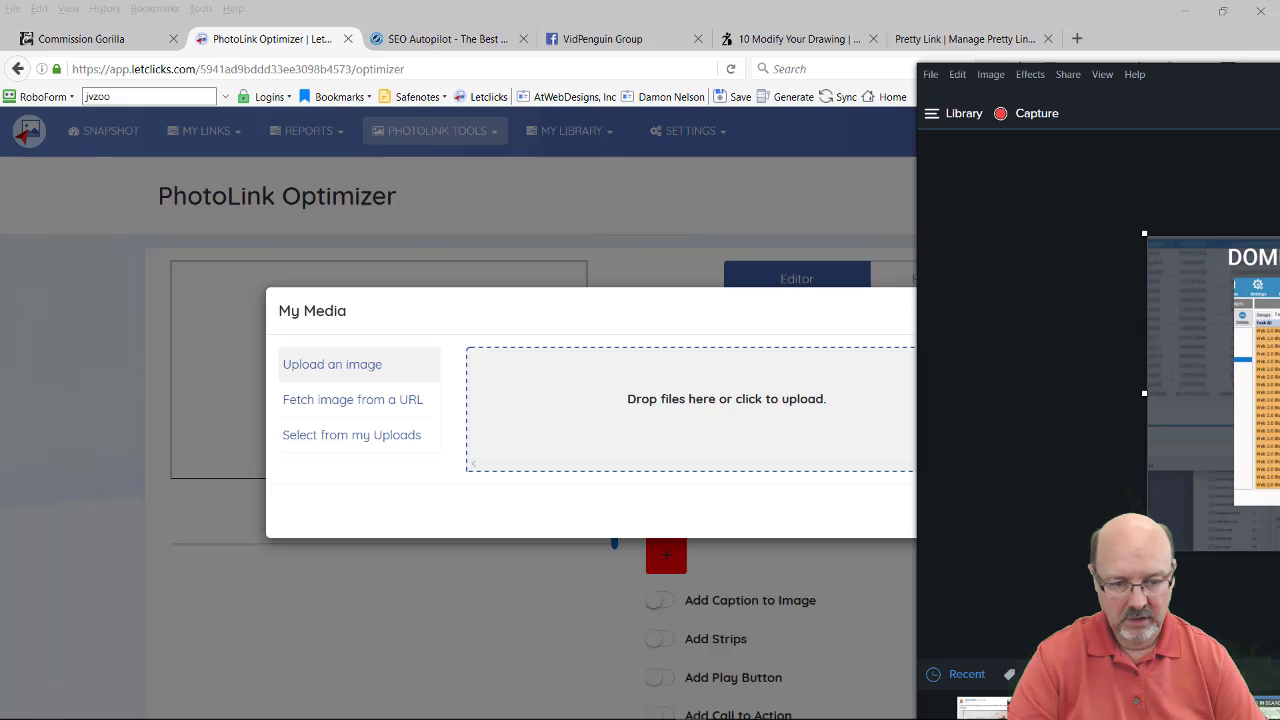
left_click_drag(1053, 595, 760, 427)
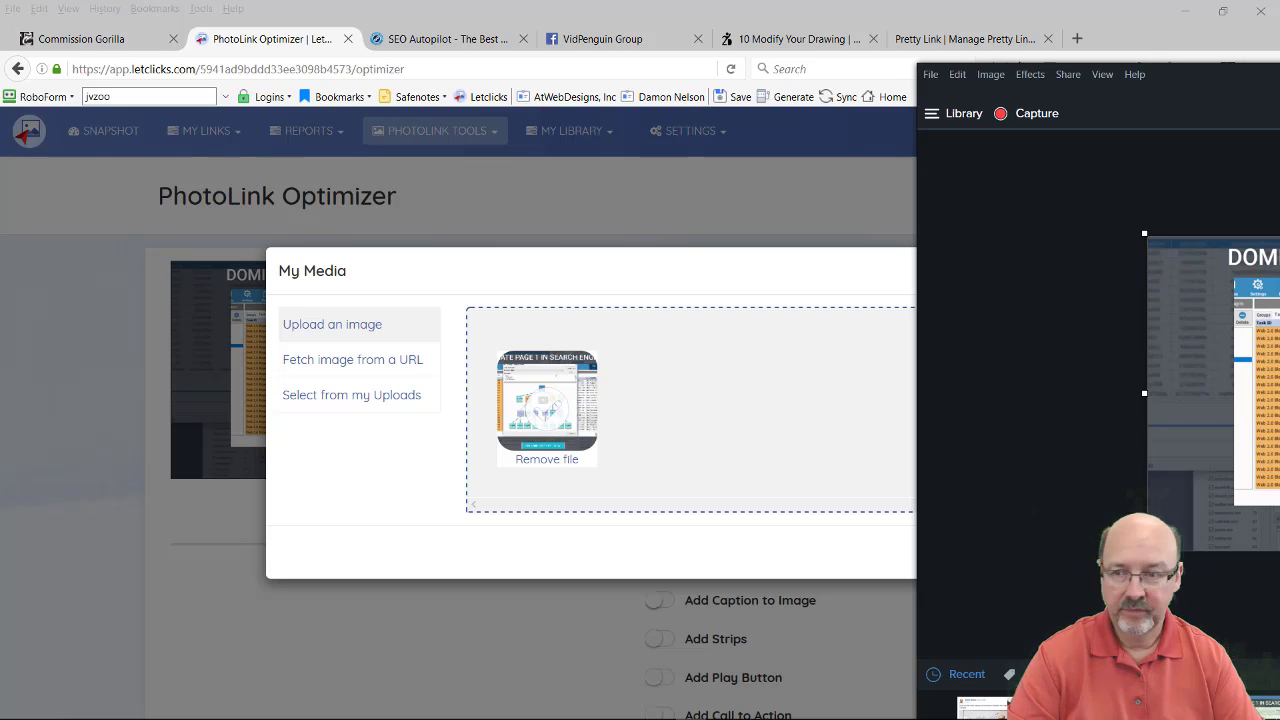
key("alt+Tab")
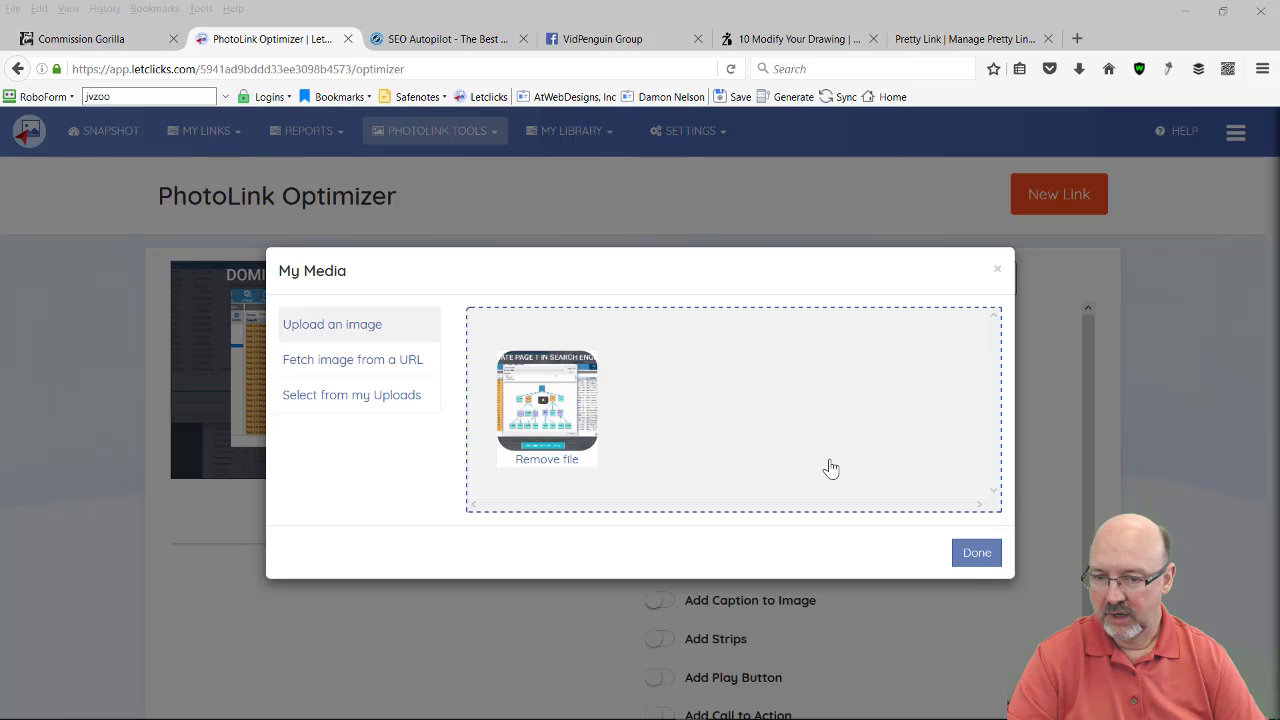
left_click(975, 558)
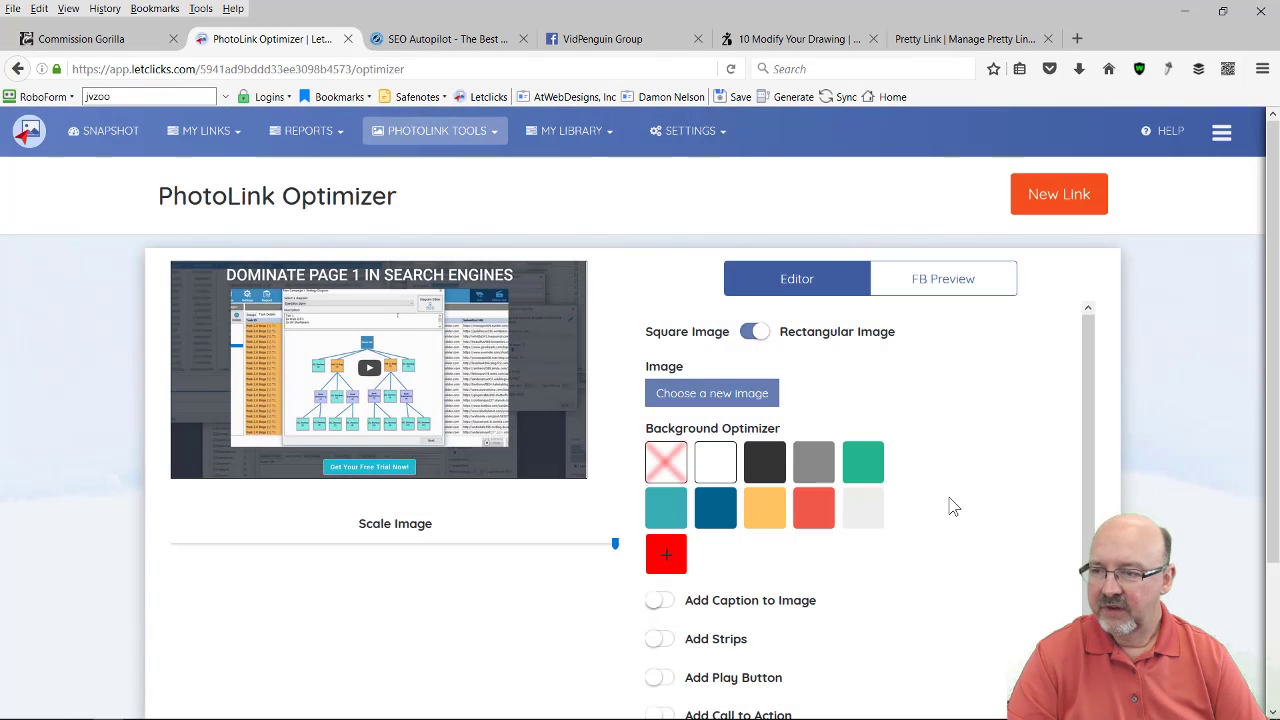
- Add the red rectangular YouTube-style play button to the image
scroll(937, 502, "down", 1)
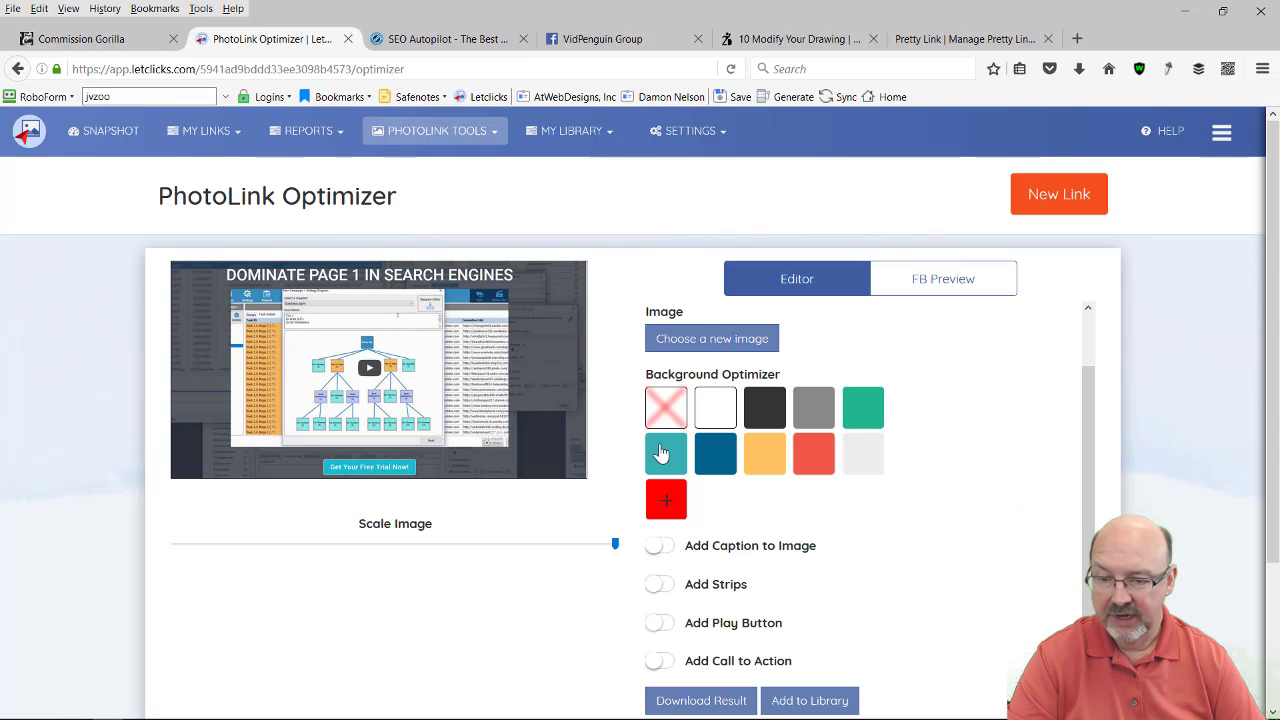
scroll(790, 640, "down", 2)
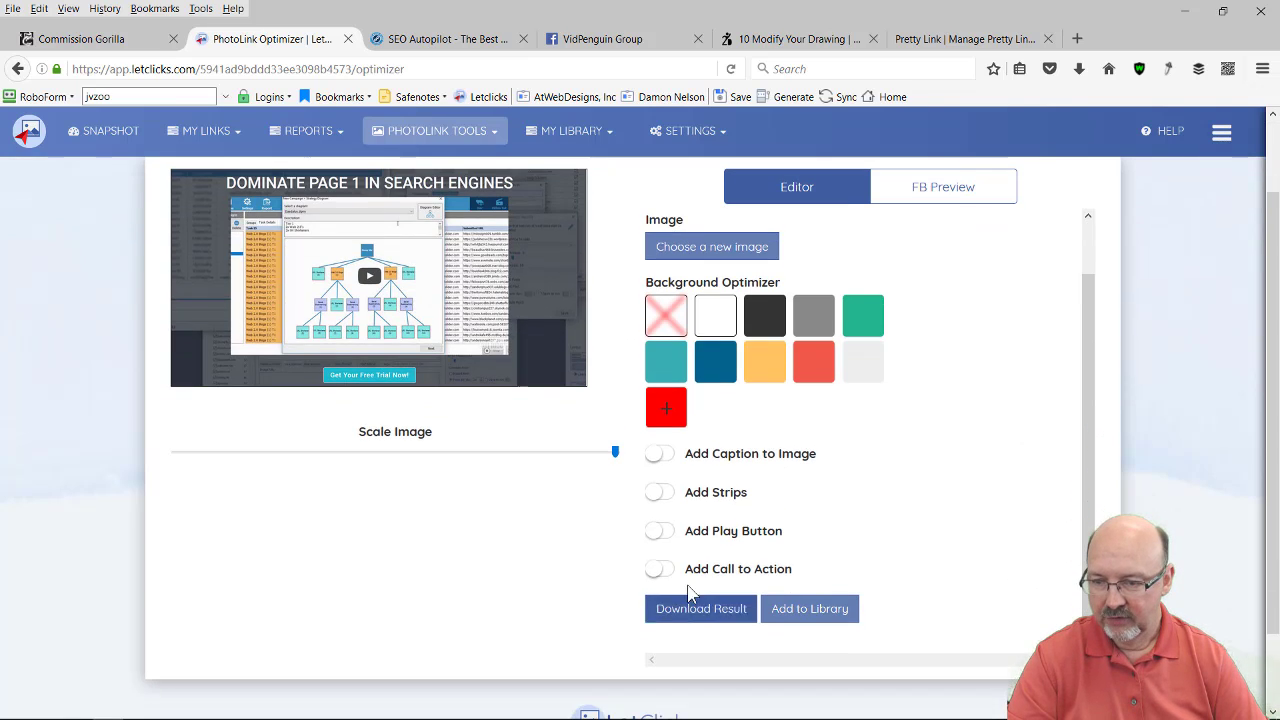
left_click(669, 537)
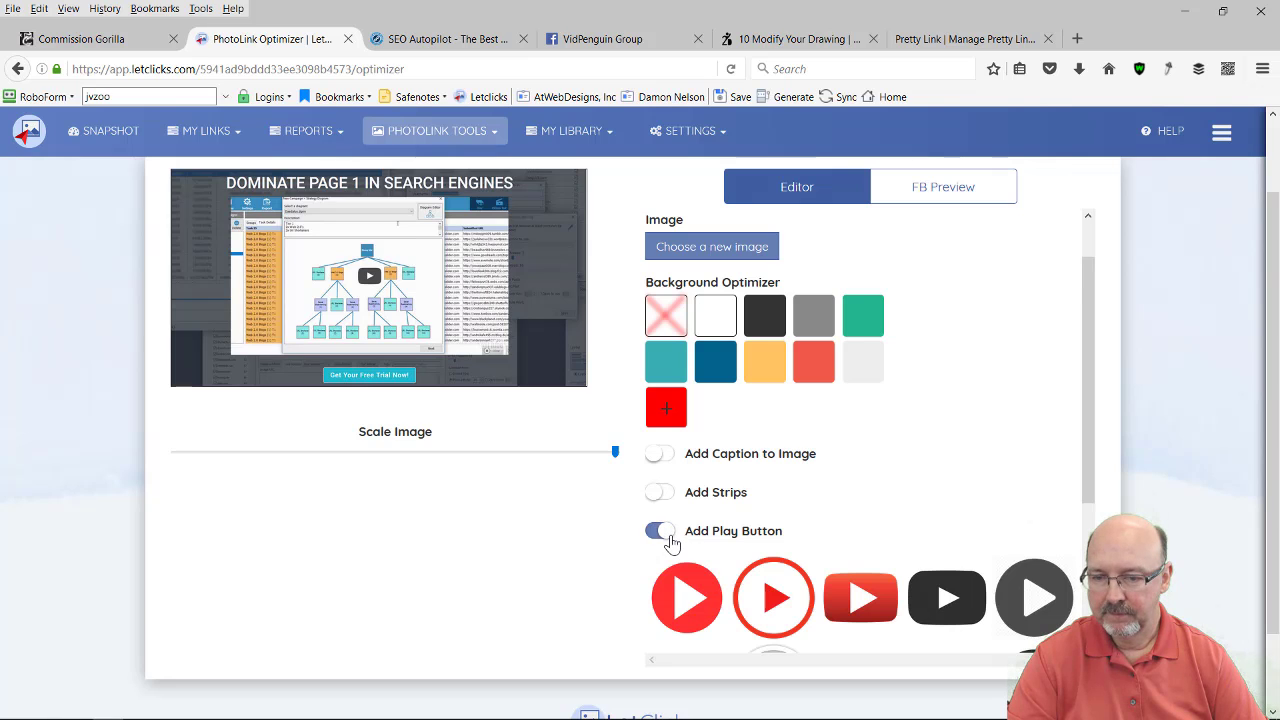
left_click(860, 600)
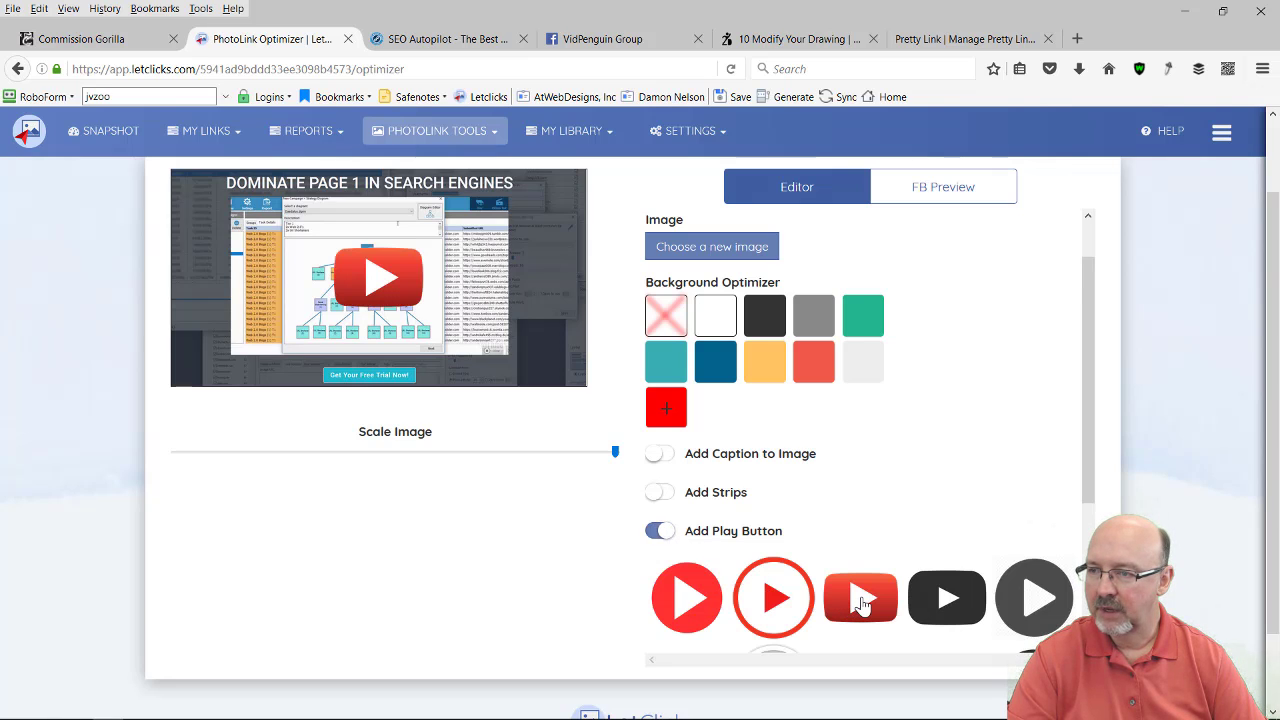
scroll(1010, 438, "up", 1)
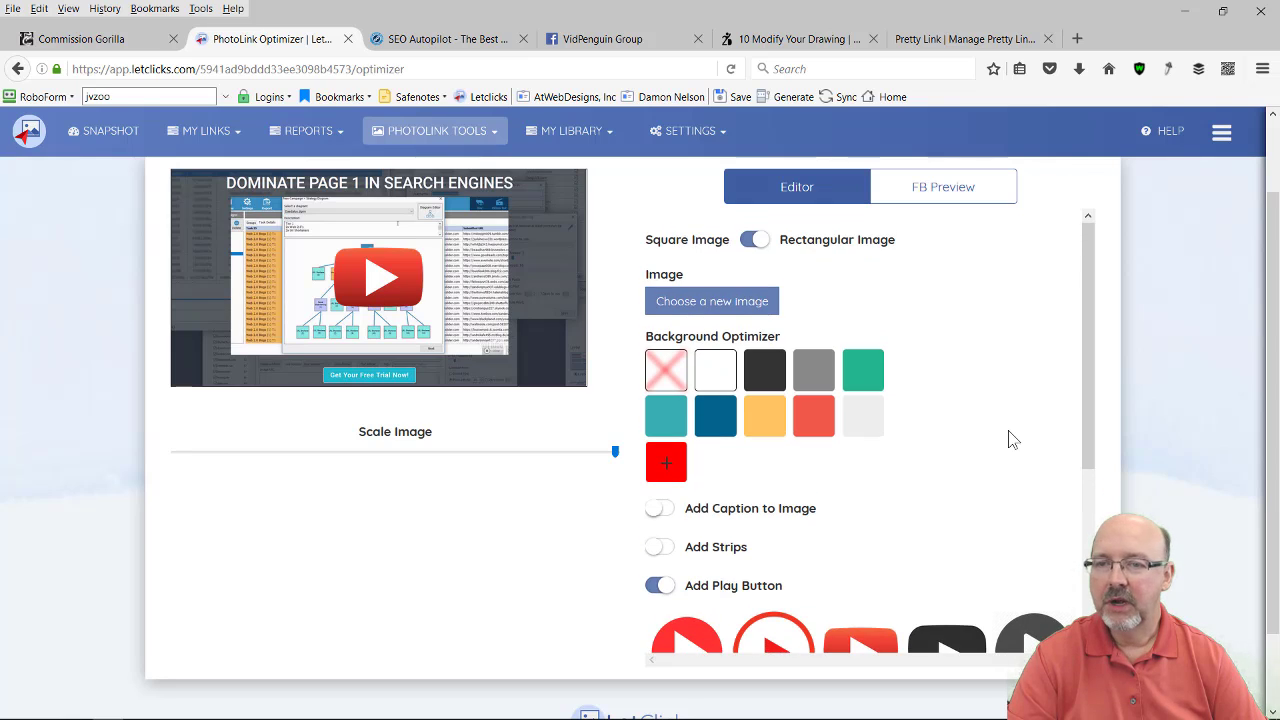
- Save the finished image to the library and start a new link that uses it
scroll(1095, 420, "down", 5)
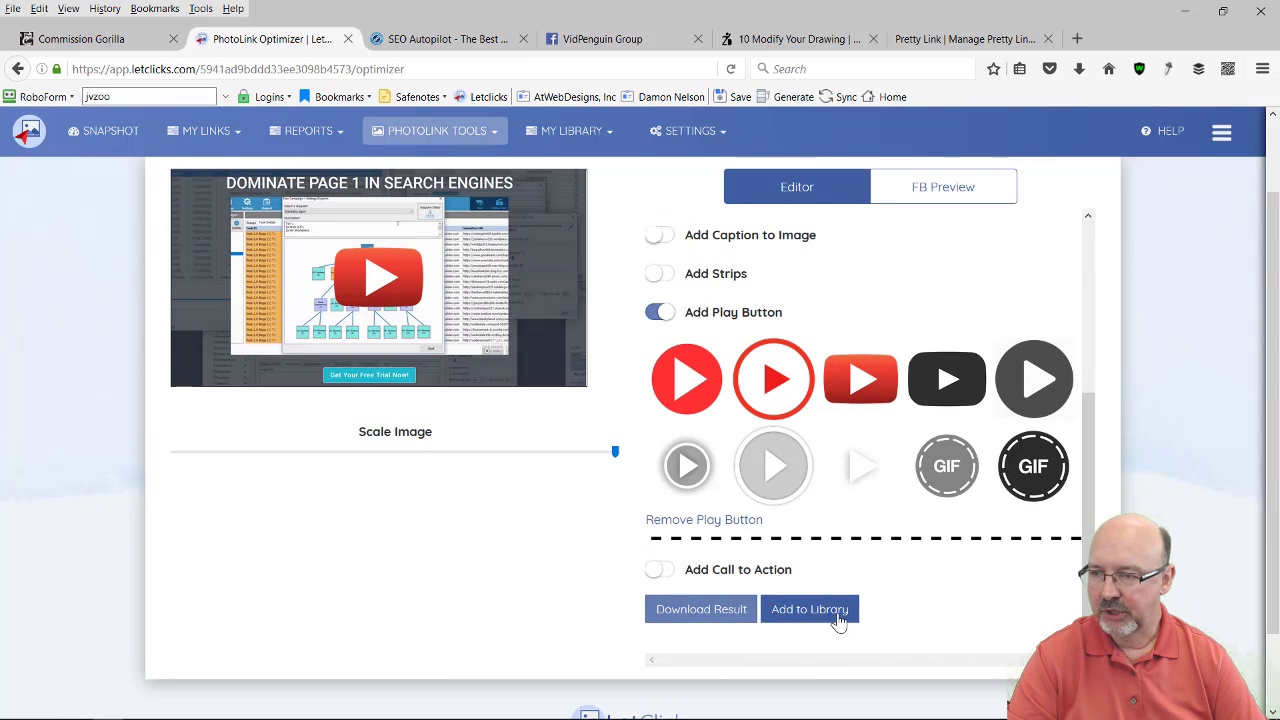
left_click(838, 621)
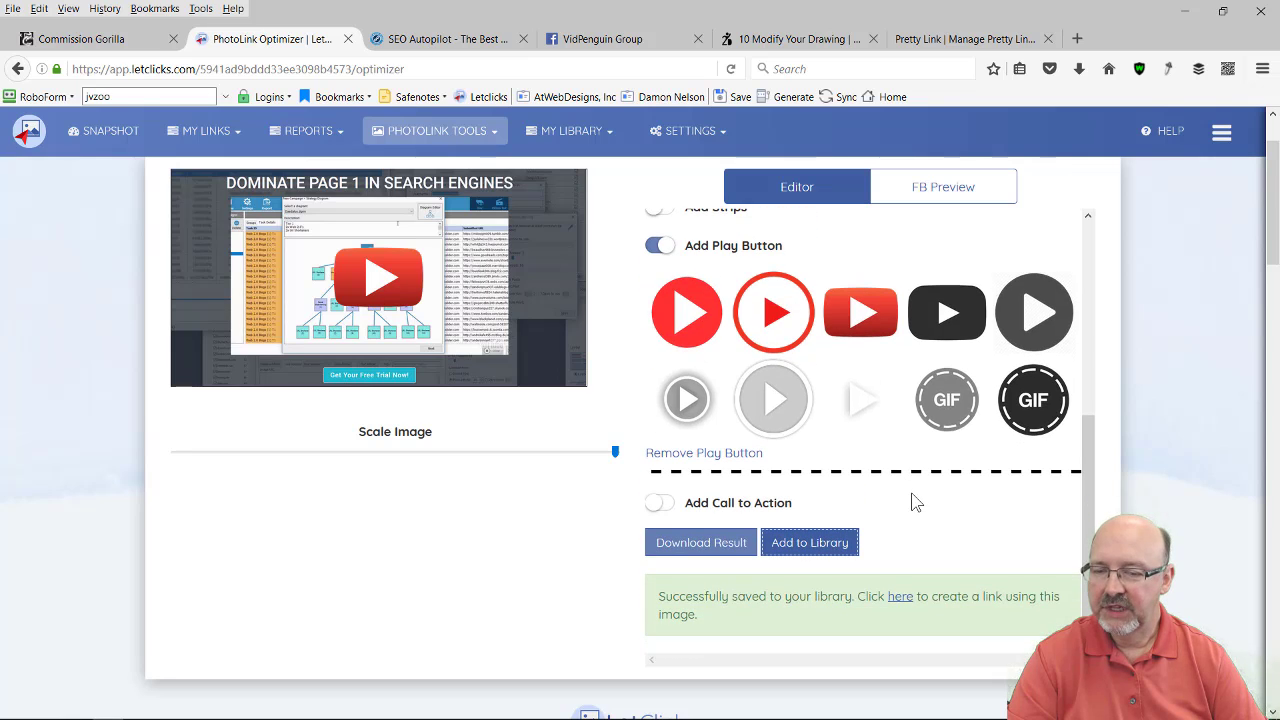
left_click(900, 596)
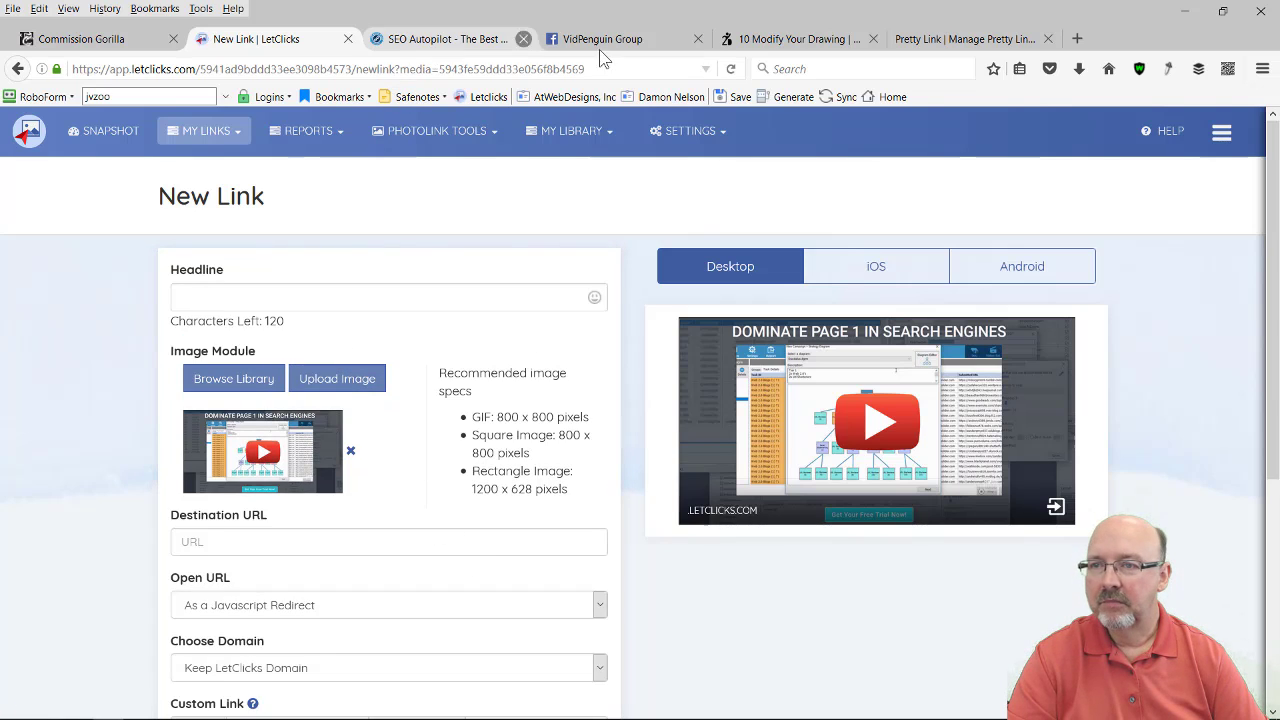
left_click(940, 40)
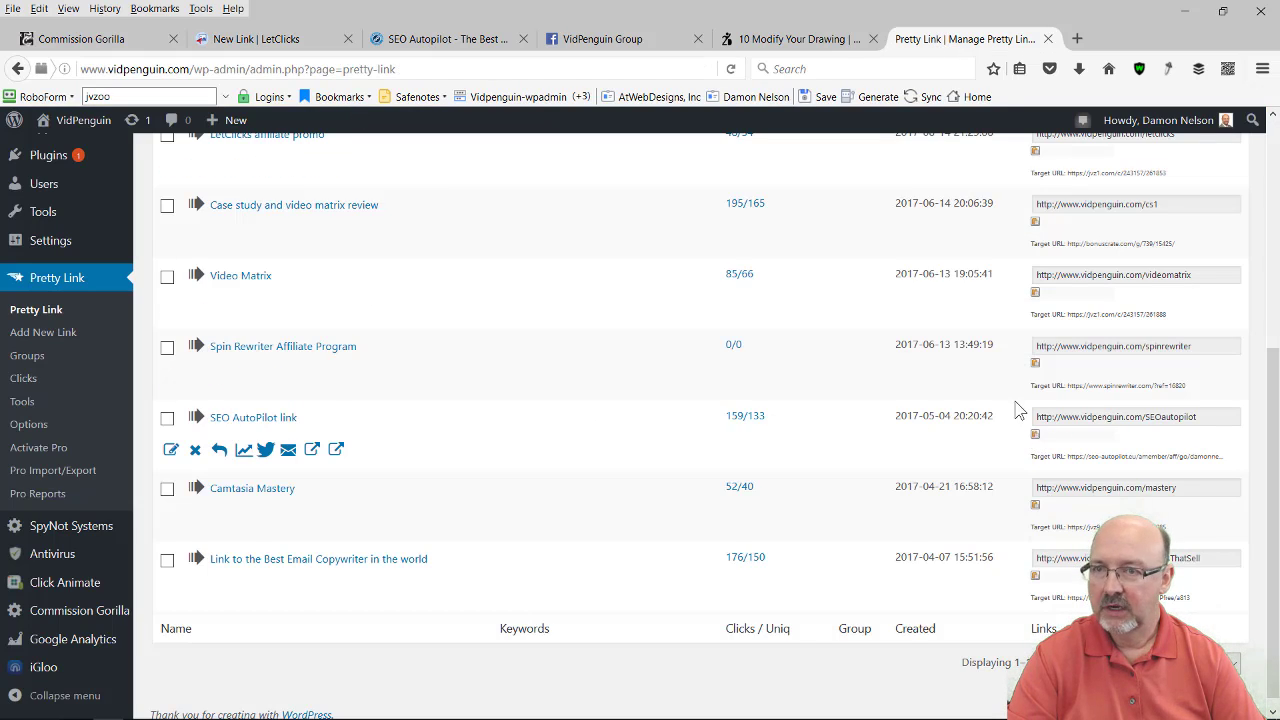
left_click(305, 46)
left_click(280, 541)
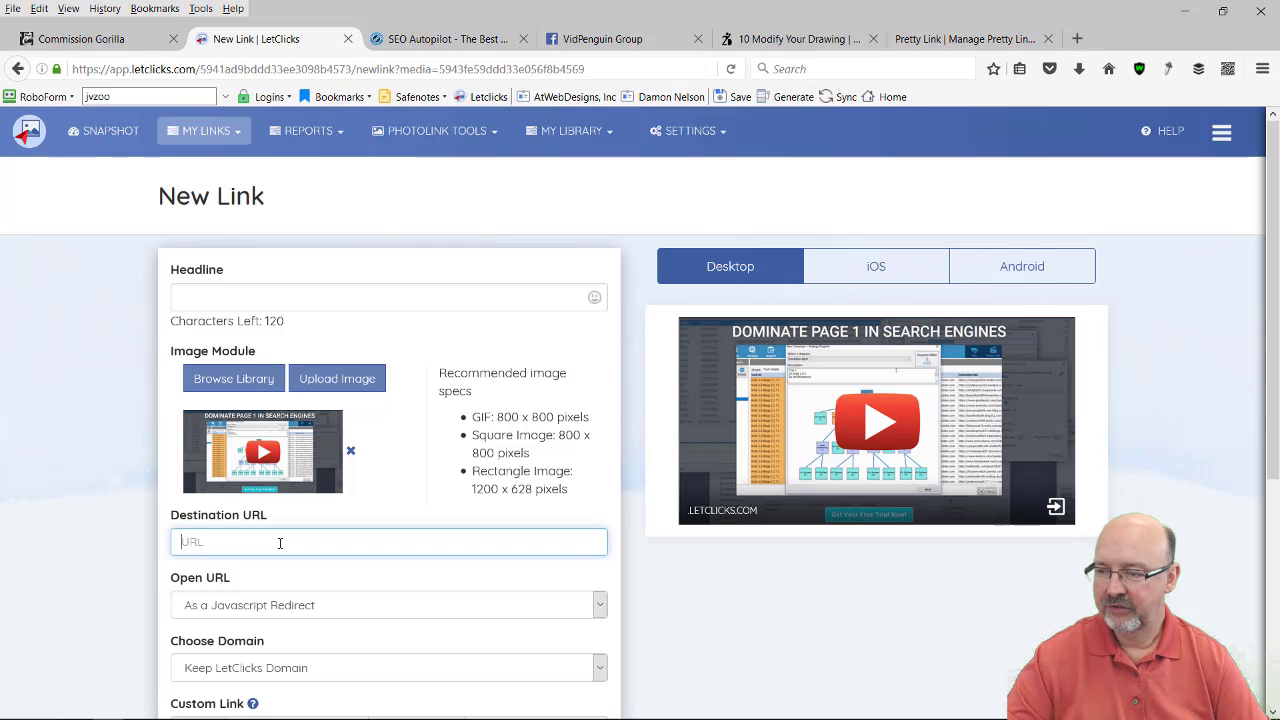
type("http://www.vidpenguin.com/SEOautopilot")
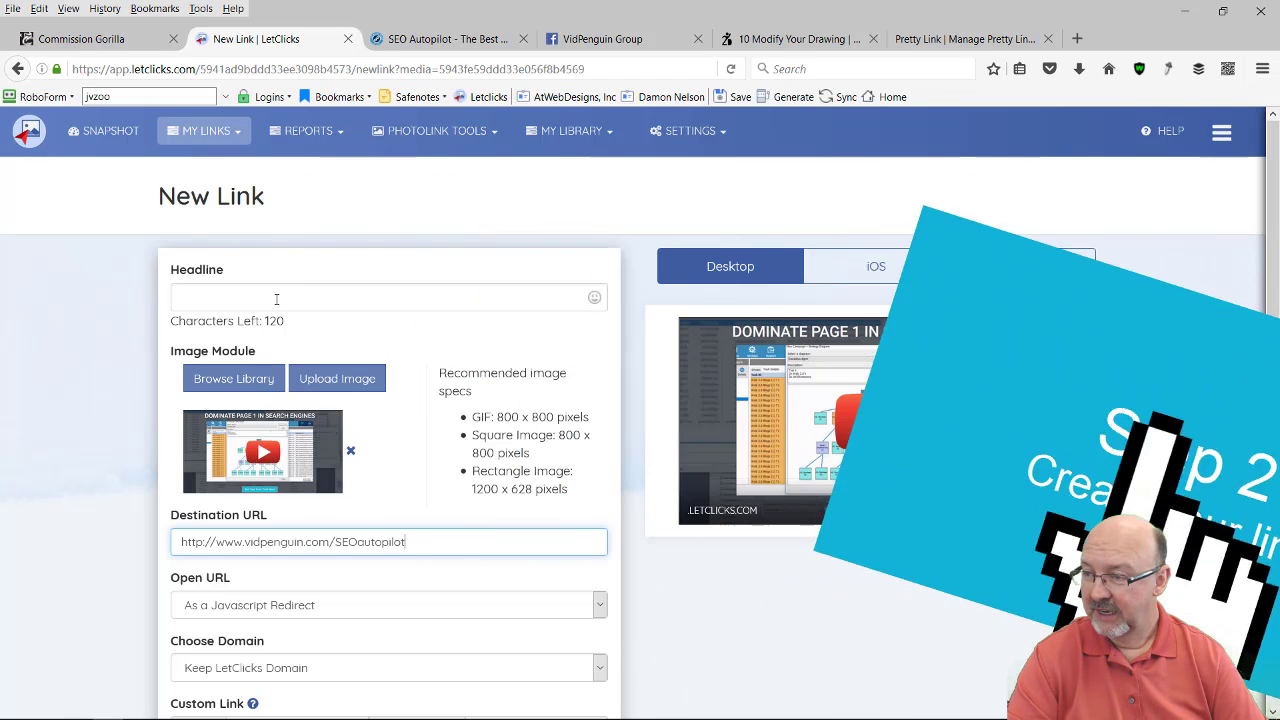
left_click(276, 299)
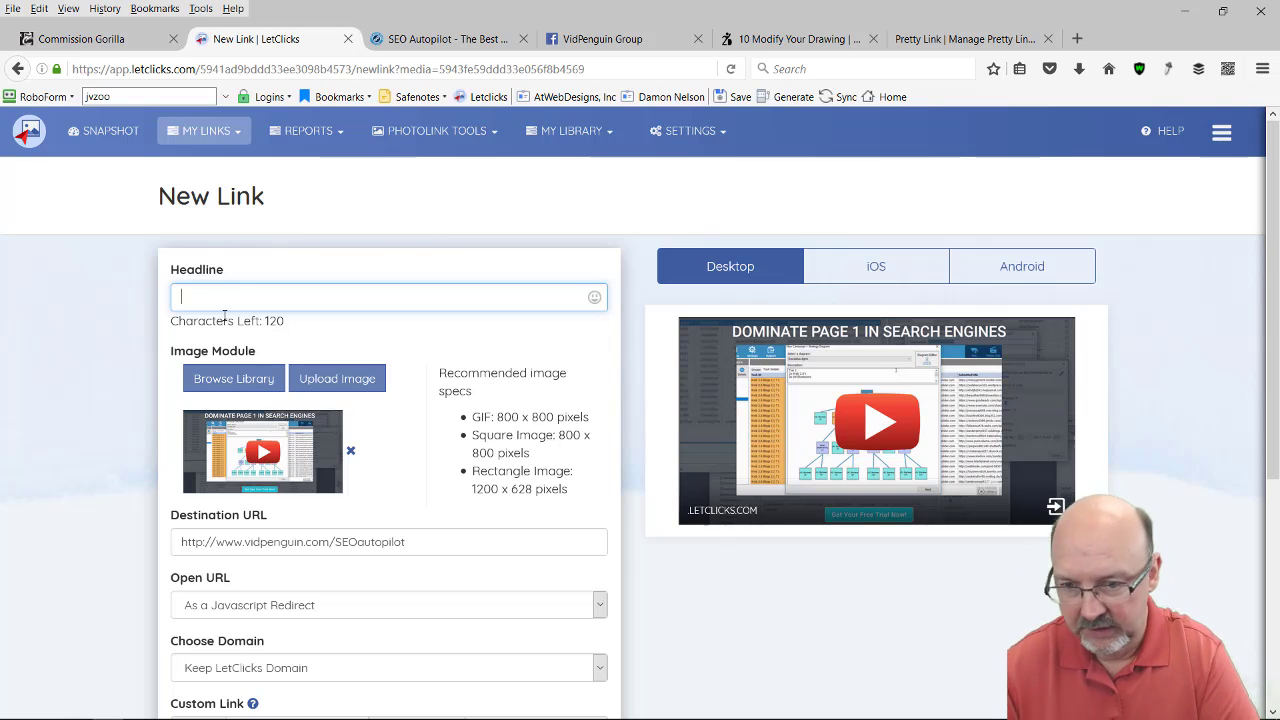
type("SEO AutoPilot Free Trial")
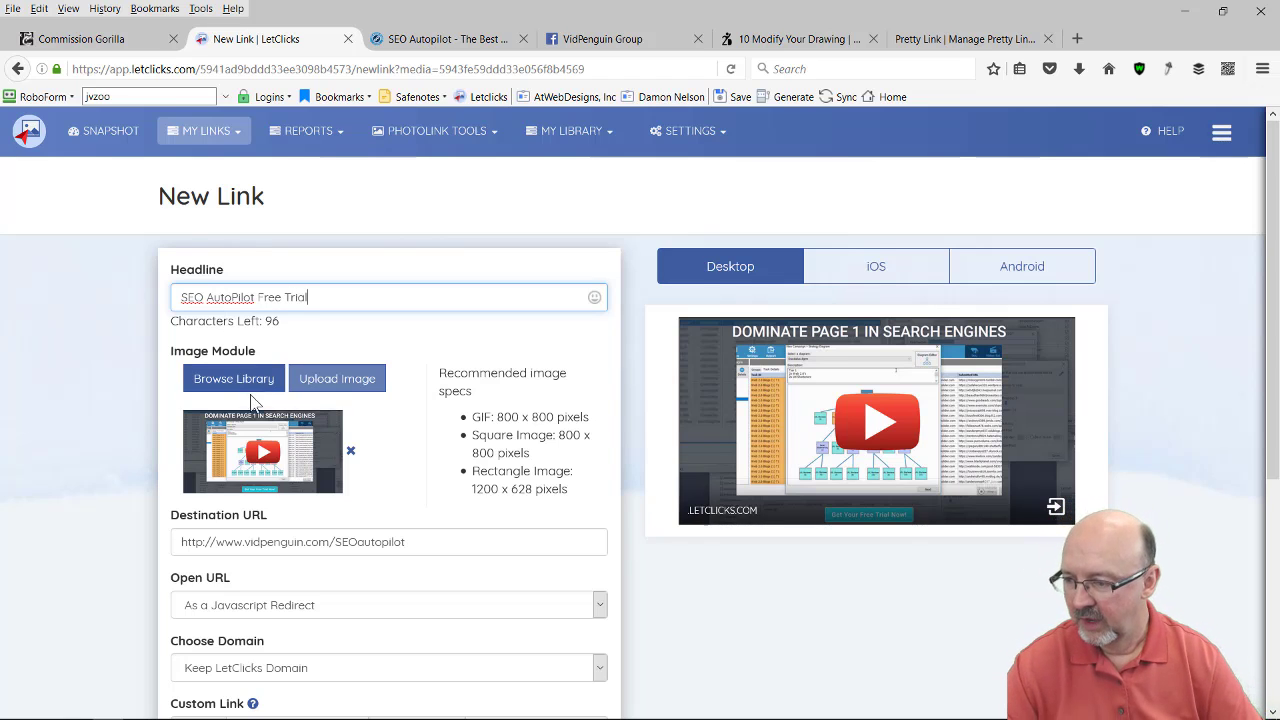
- Set the custom link's brand name to VidPenguin and its slug to SEOAutoPilot
scroll(205, 500, "down", 2)
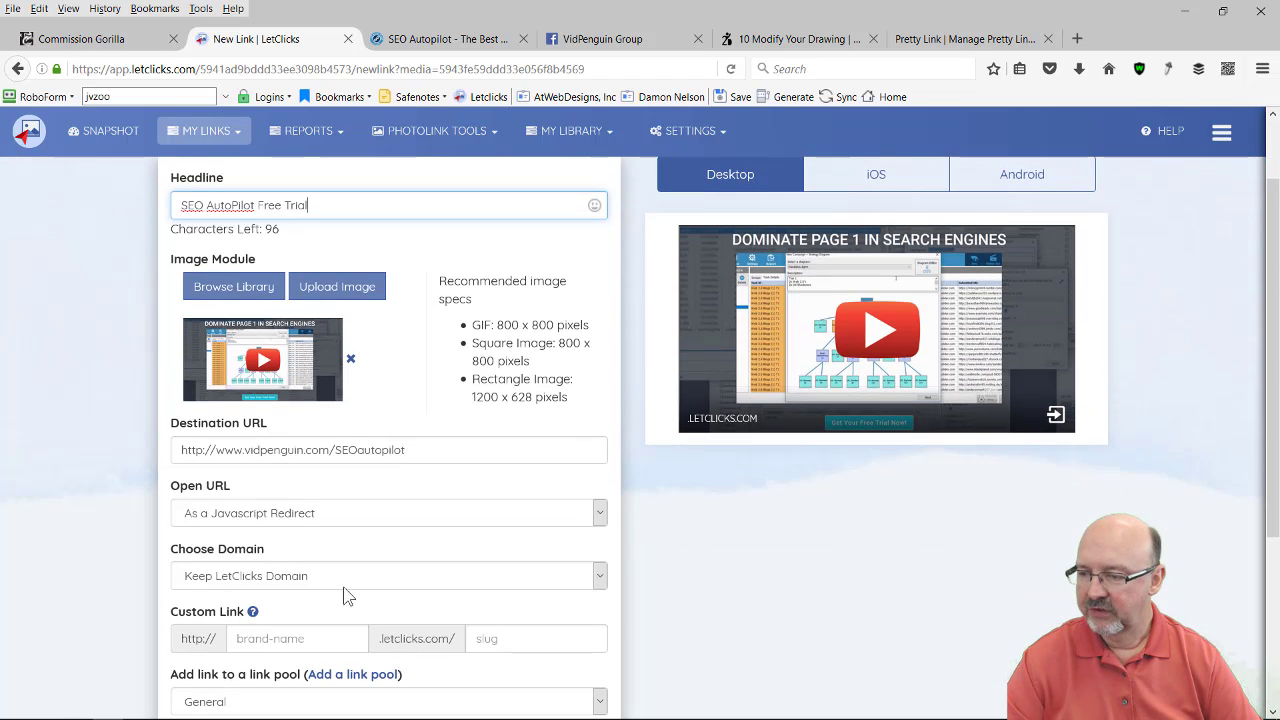
scroll(336, 606, "down", 4)
left_click(282, 453)
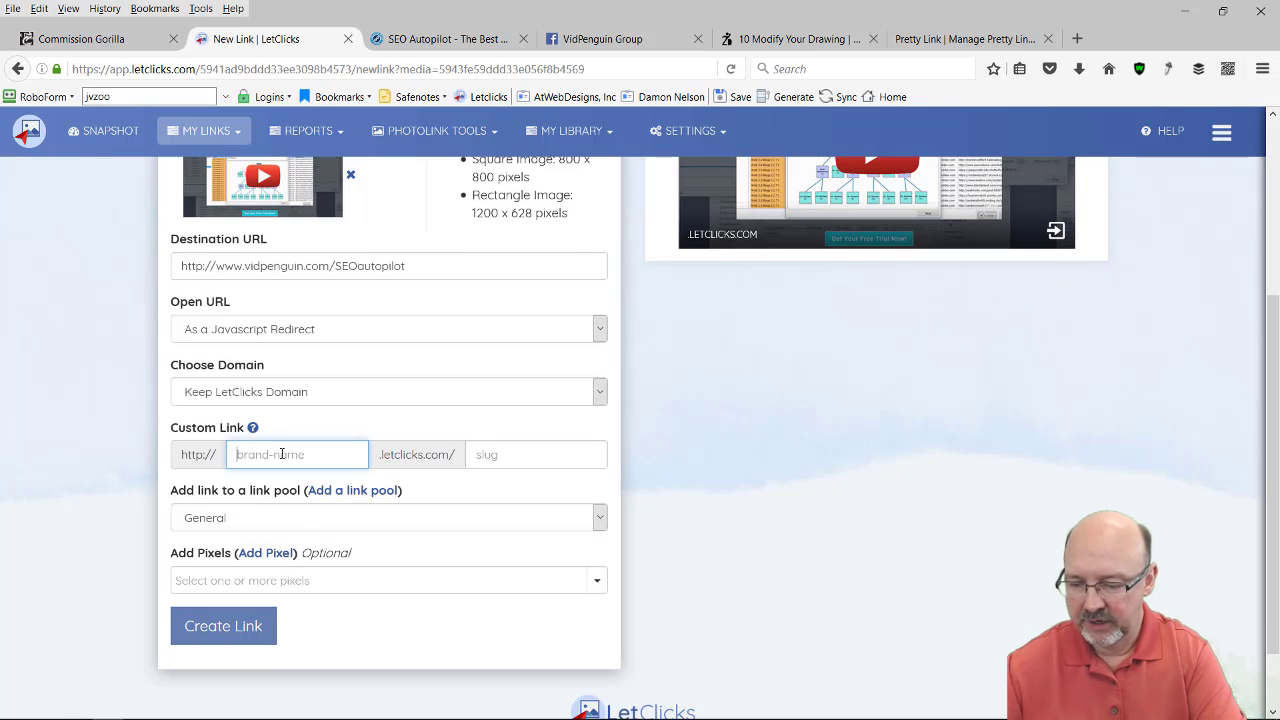
type("vid")
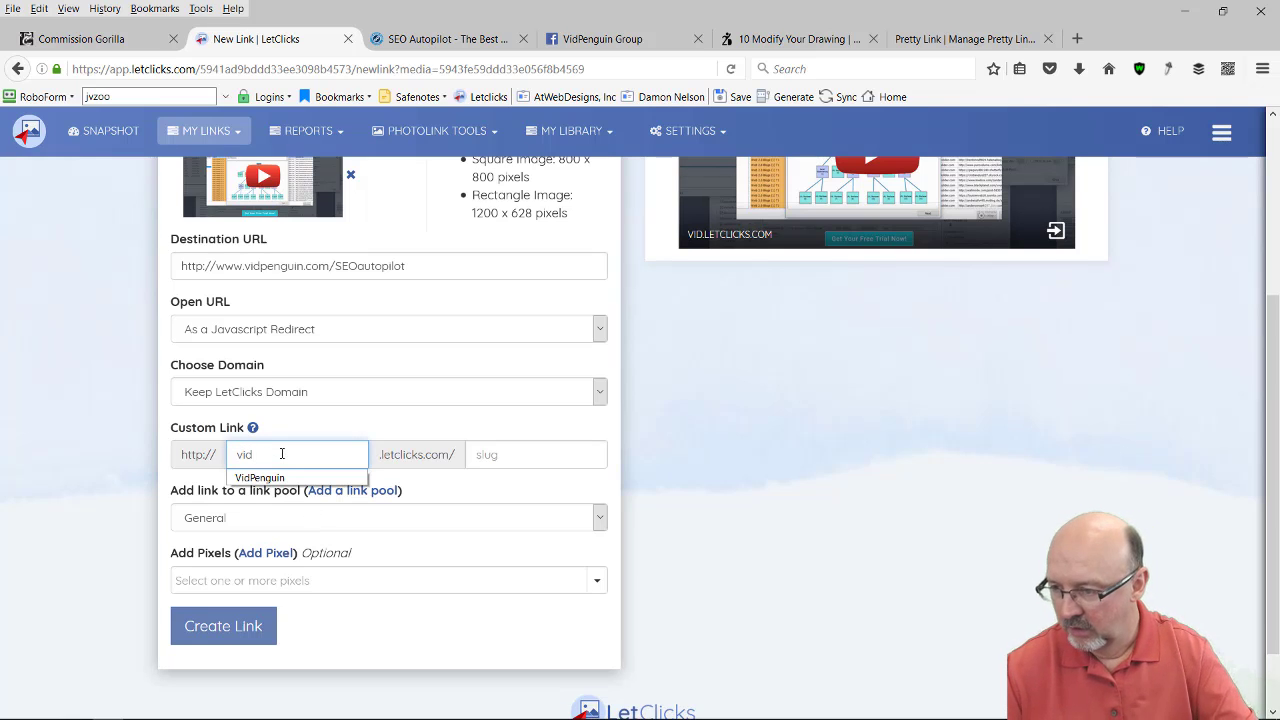
left_click(262, 478)
left_click(497, 455)
type("SEOAuto")
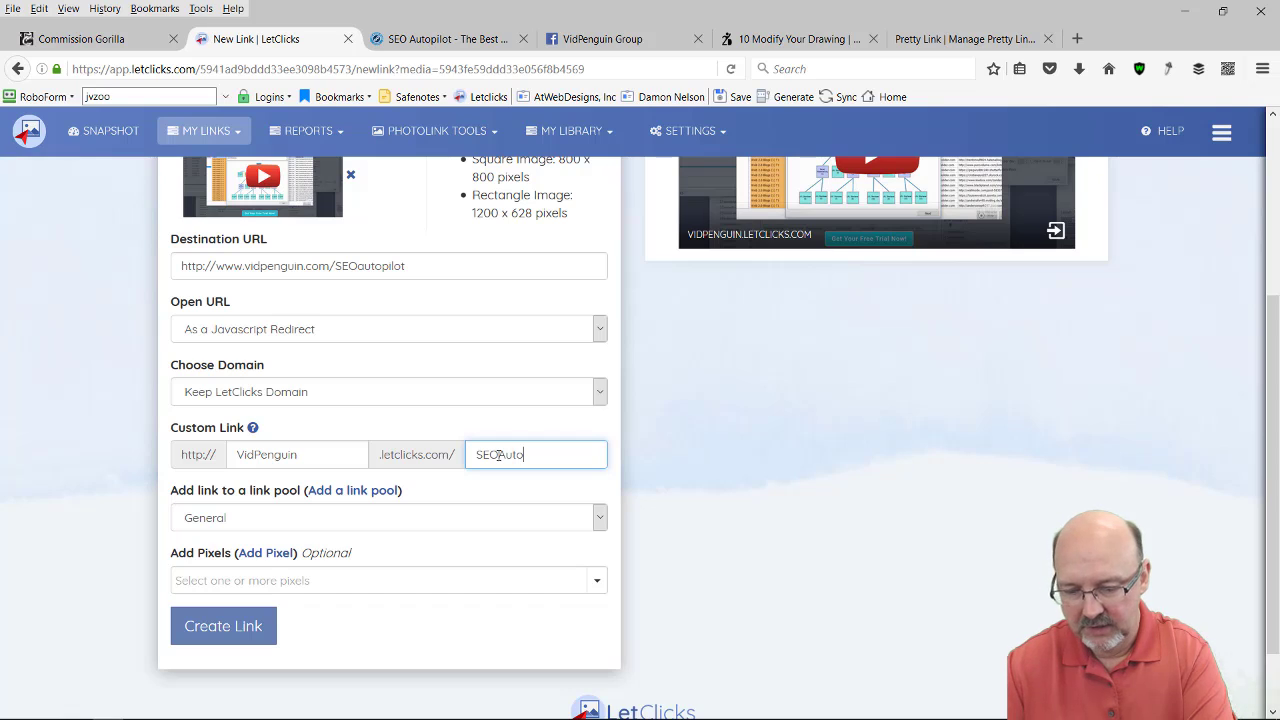
type("Pilot")
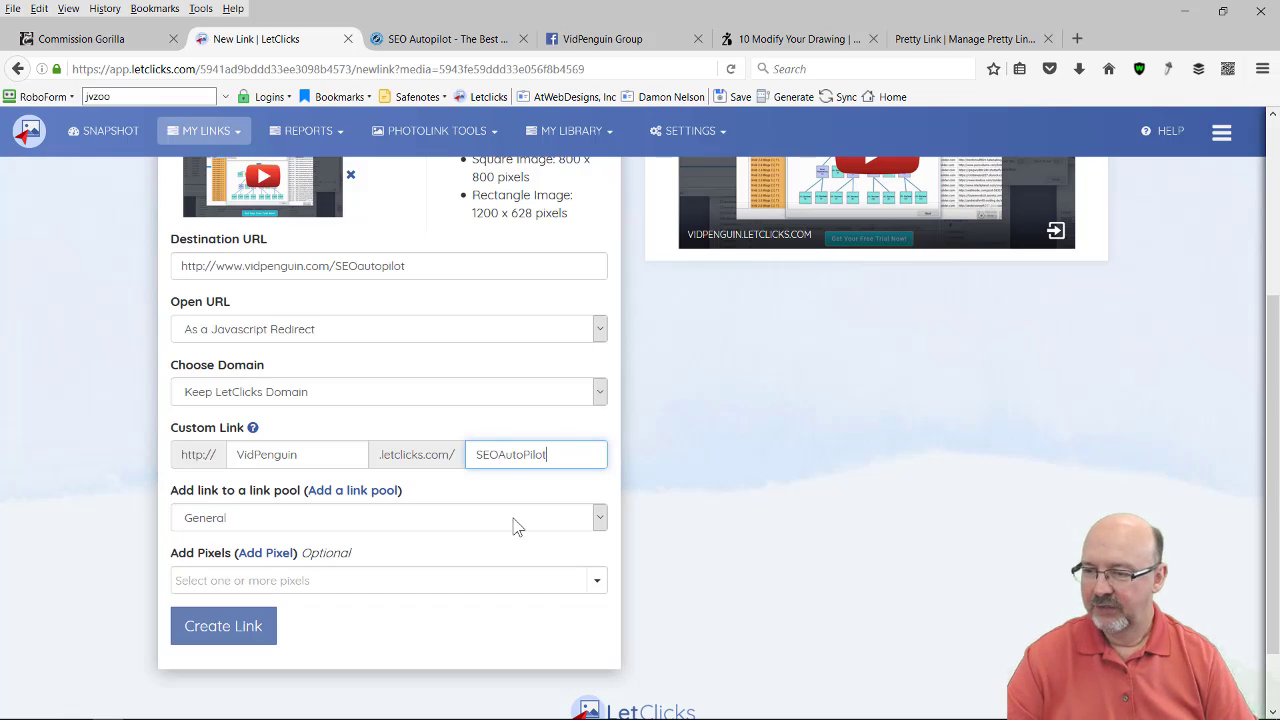
- Create the link in the LetClicks Promotion link pool with the VidPenguin Facebook Visit pixel
left_click(597, 520)
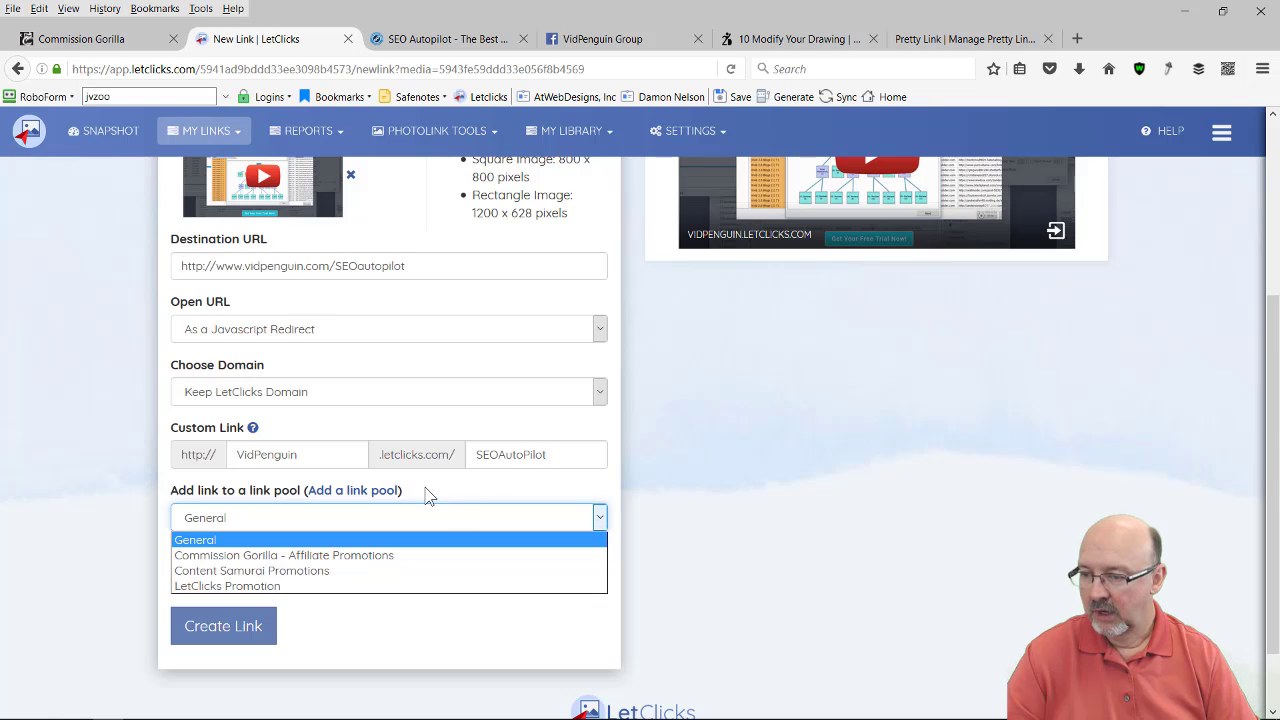
left_click(258, 586)
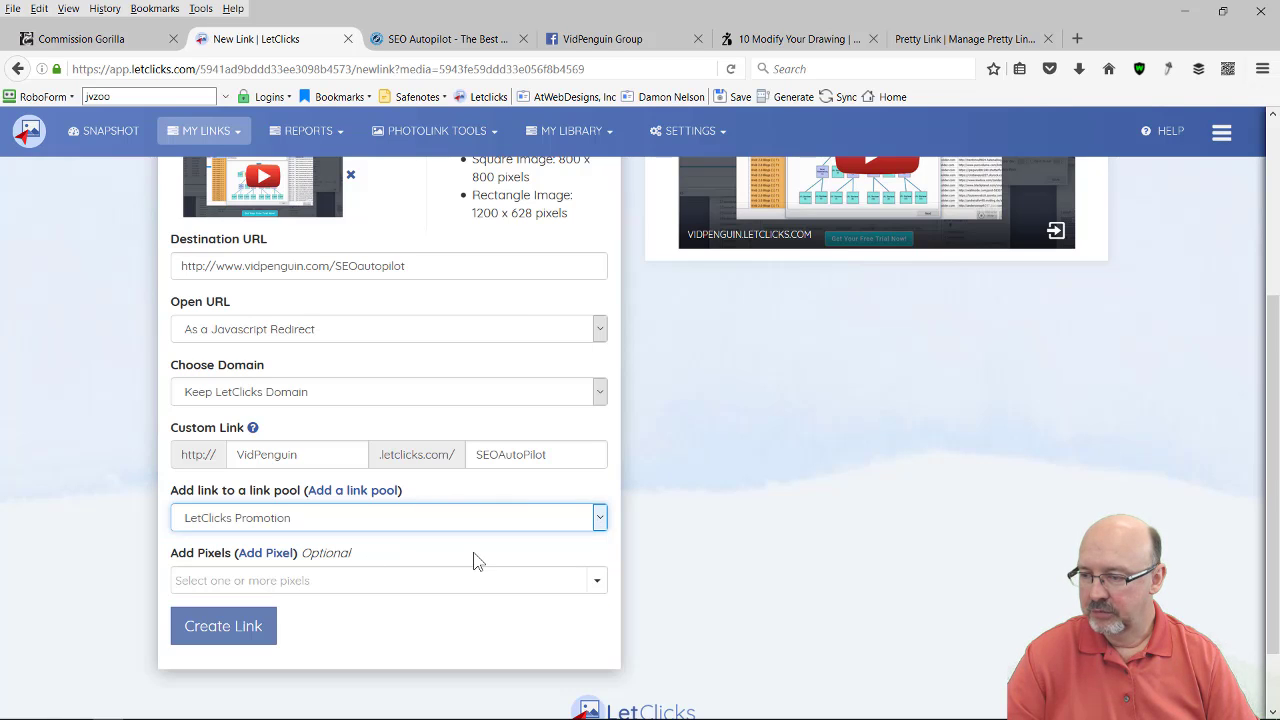
left_click(366, 579)
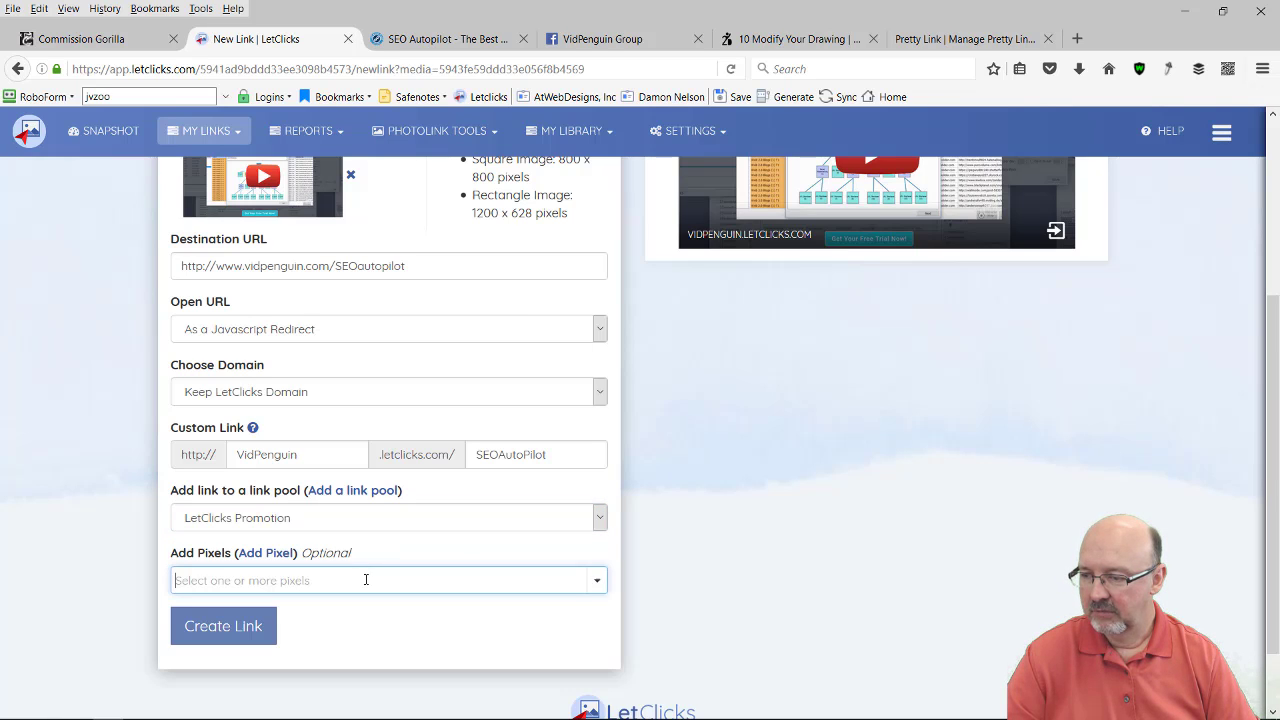
left_click(595, 581)
left_click(284, 622)
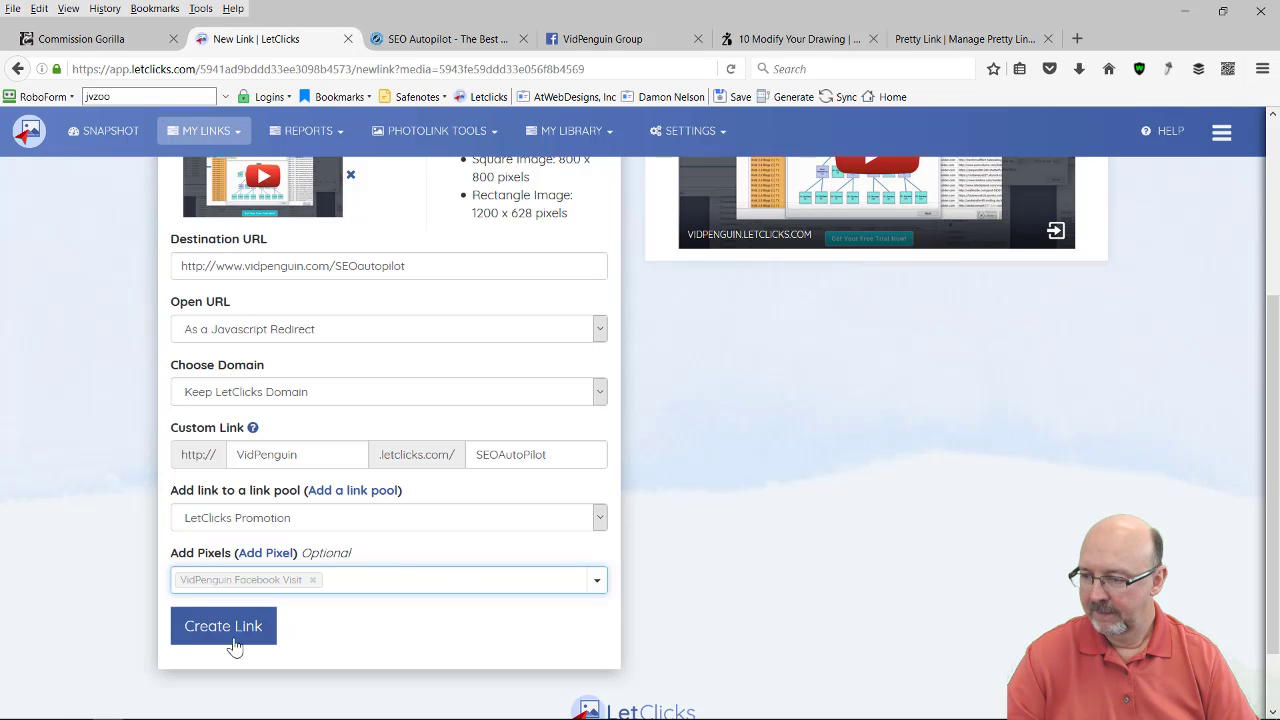
left_click(224, 630)
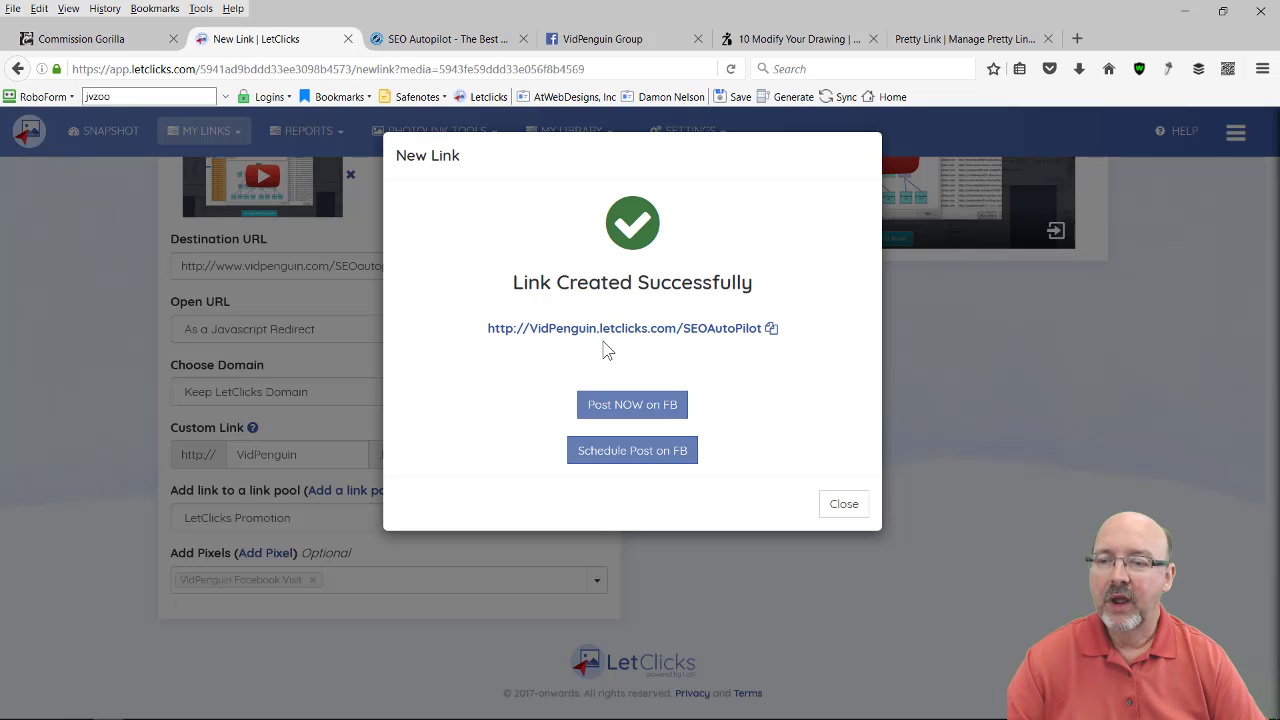
- Start an immediate Facebook post of the new link and share it in the VidPenguin Group
left_click(632, 405)
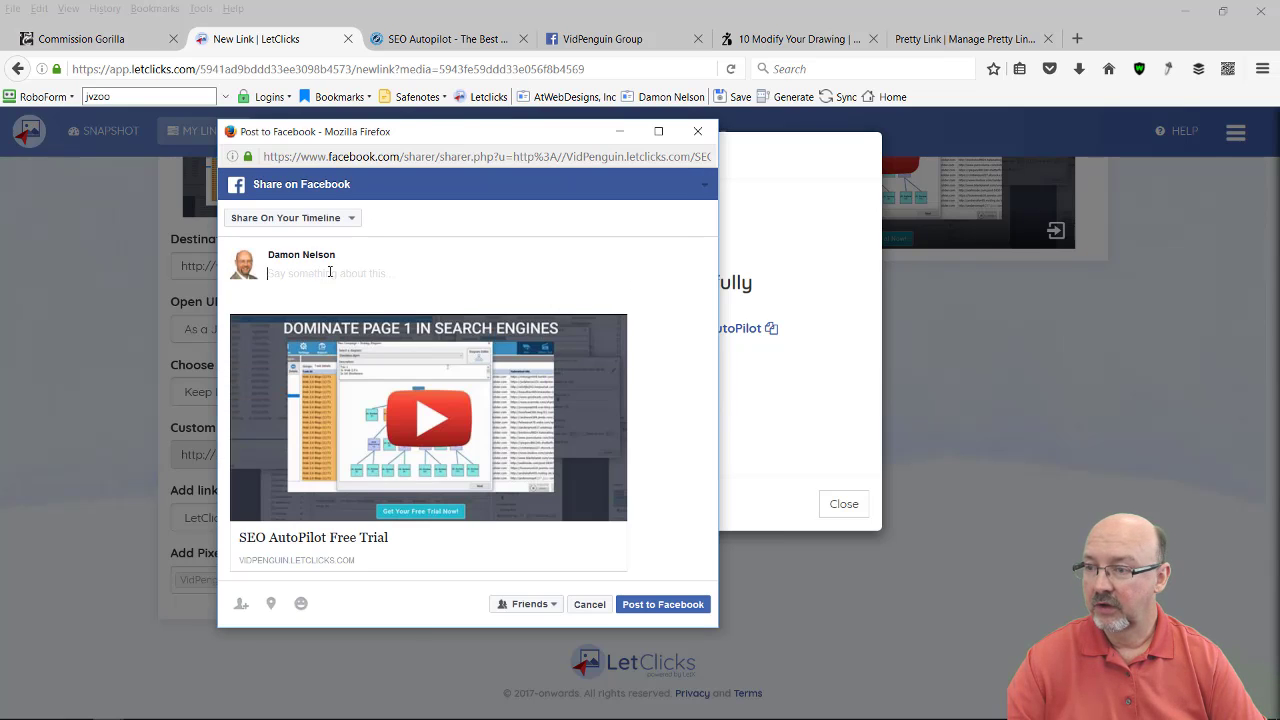
left_click(349, 220)
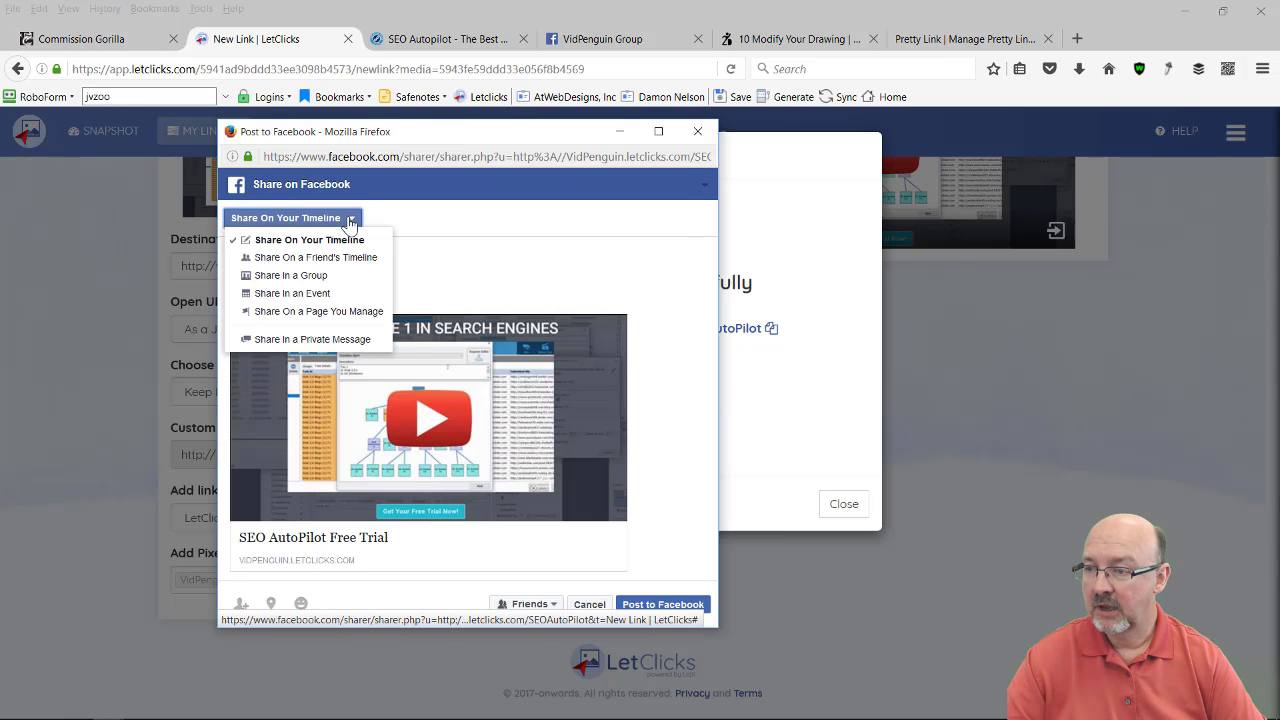
left_click(313, 273)
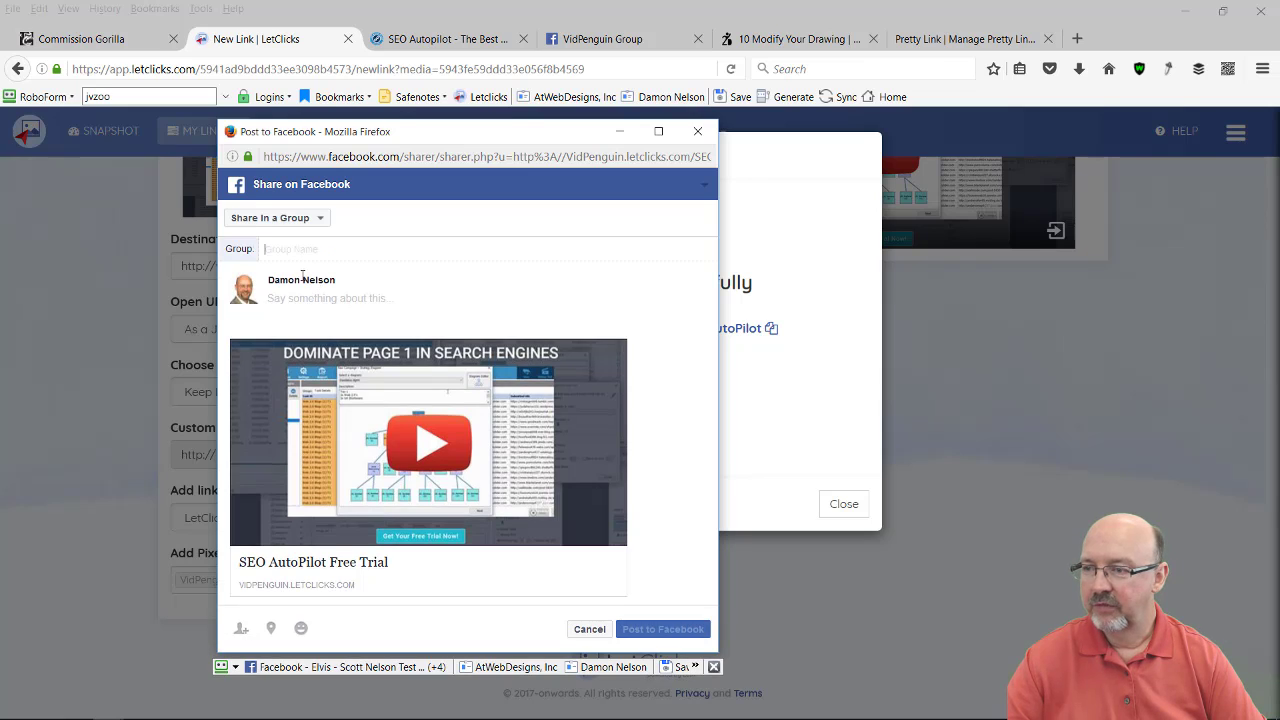
type("v")
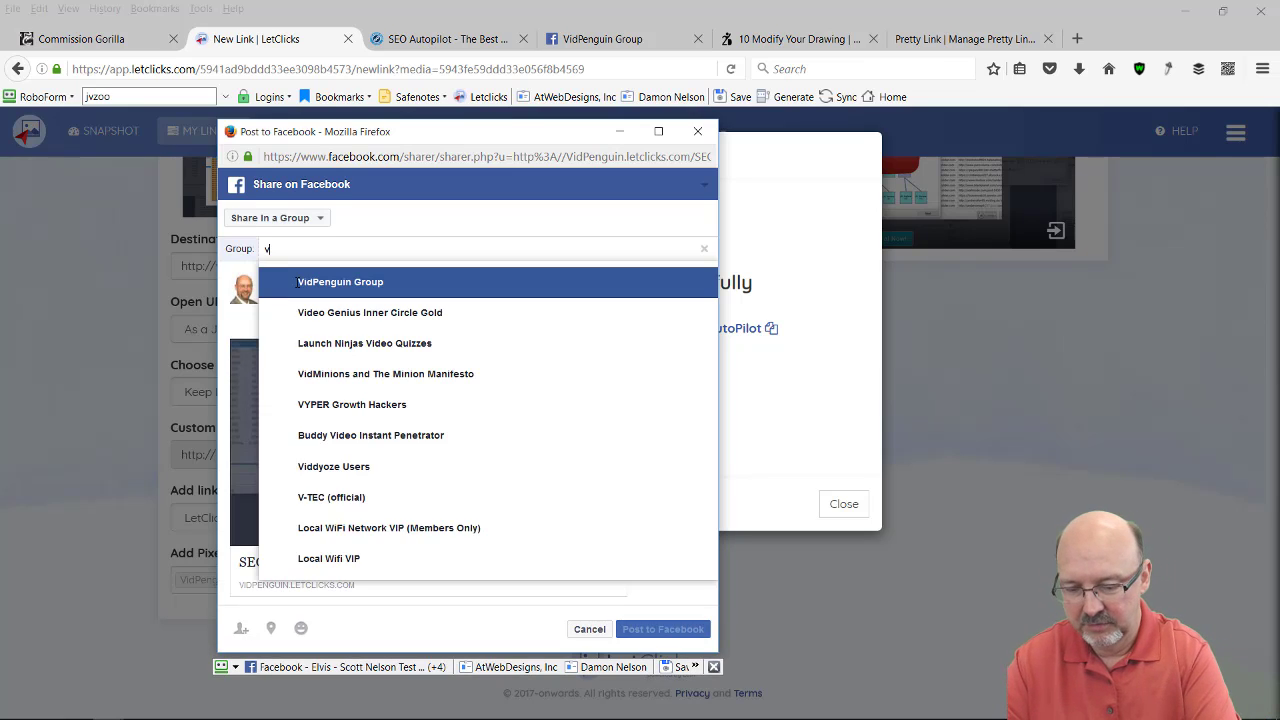
type("idpenguin")
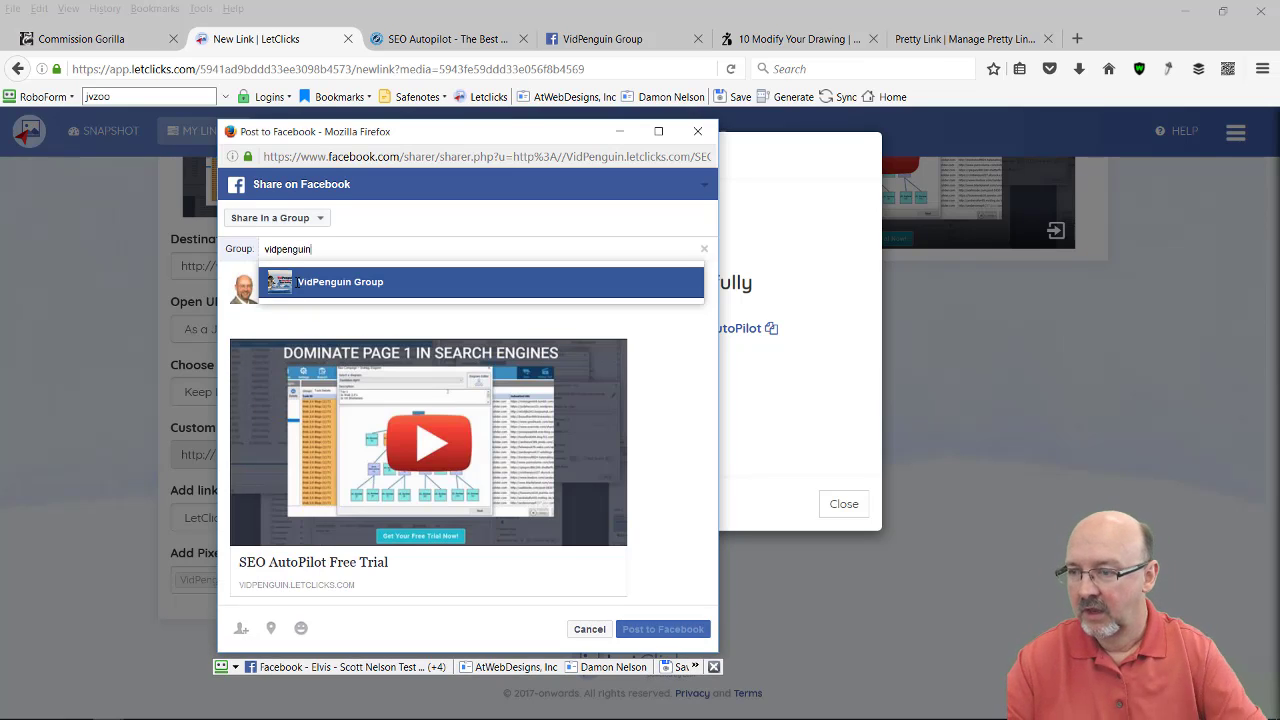
left_click(297, 288)
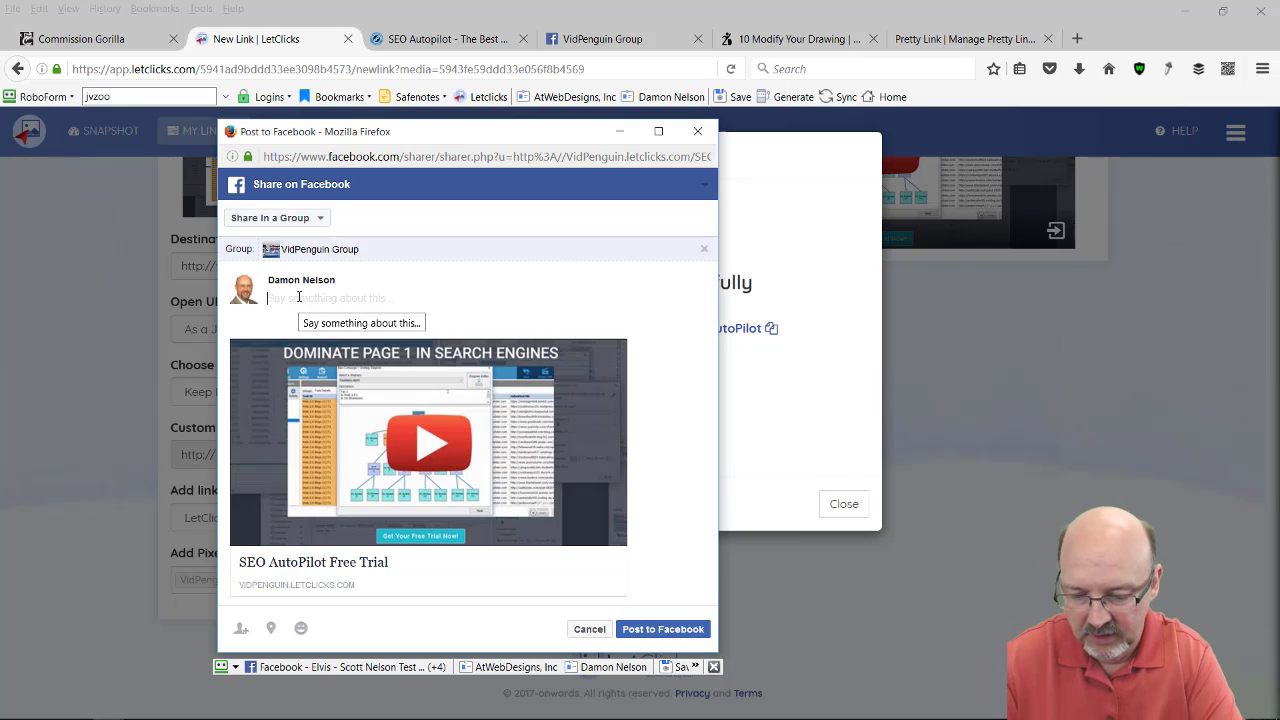
- Publish the group post reading "If you don't have SEO AutoPilot yet, and would like to get one of my secret ranking tools. Then watch this video..."
left_click(298, 297)
type("If you")
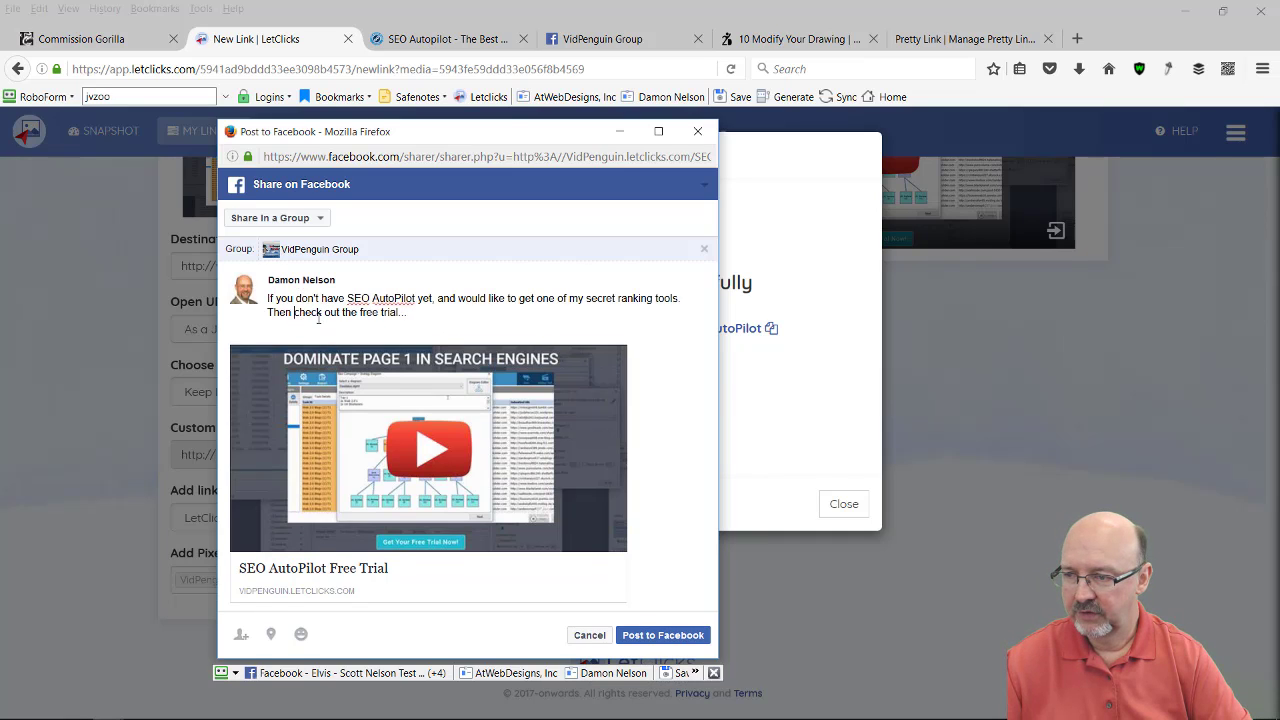
left_click_drag(318, 320, 382, 321)
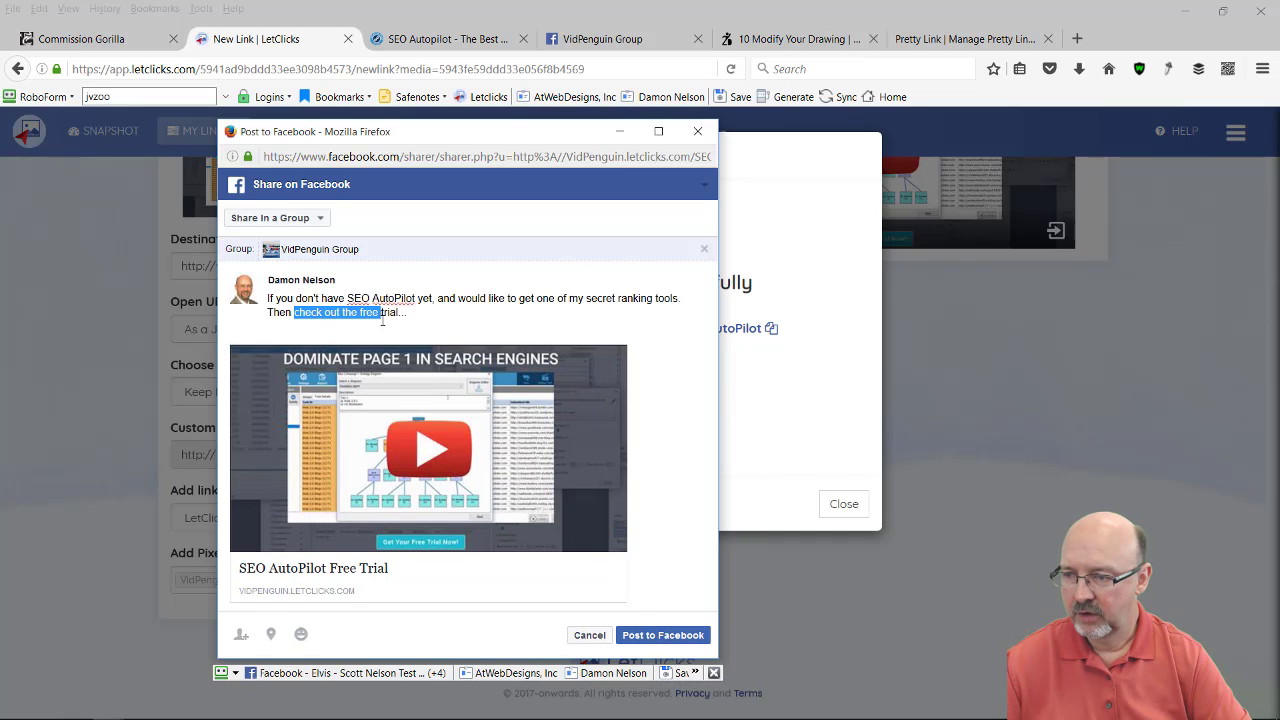
type("watch")
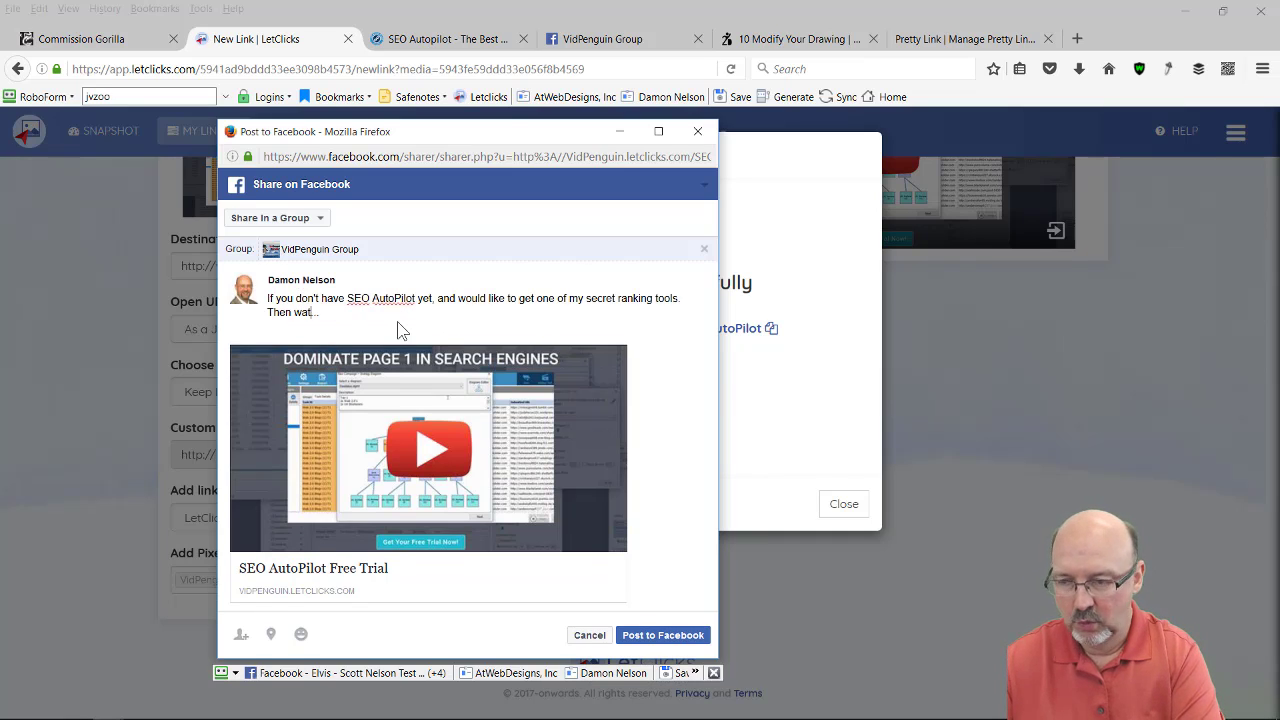
type(" this v")
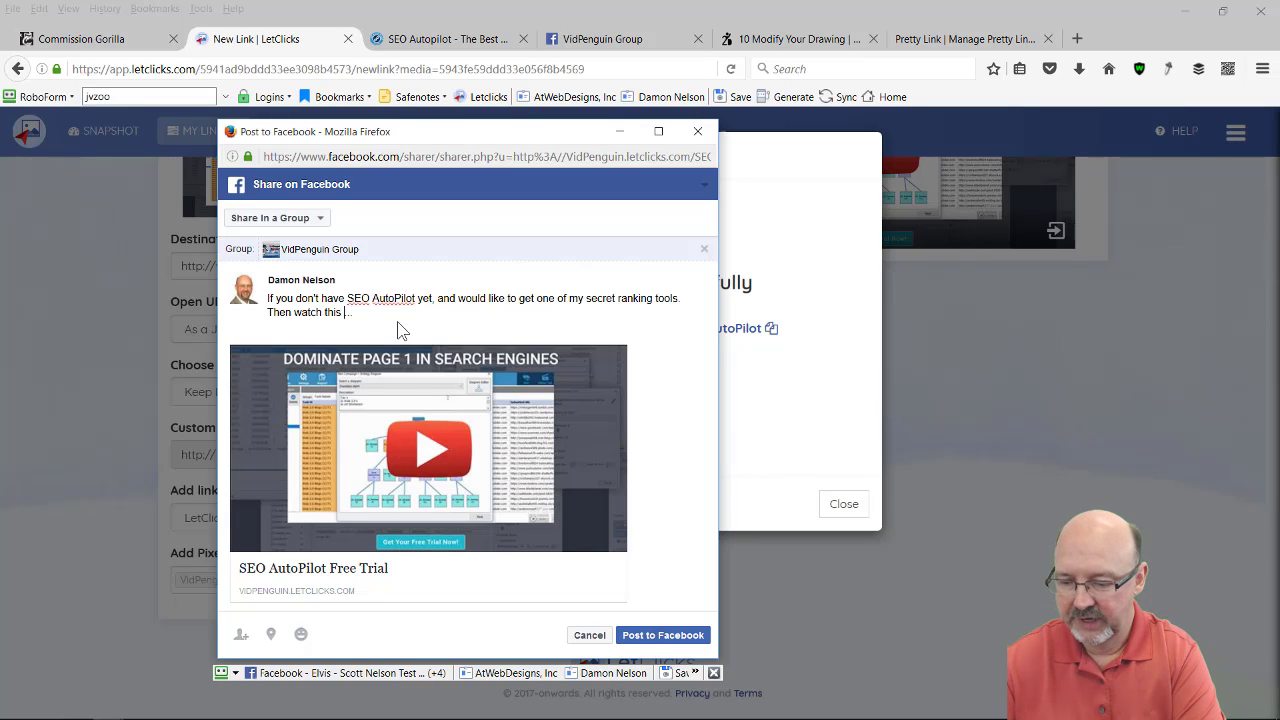
type("ideo")
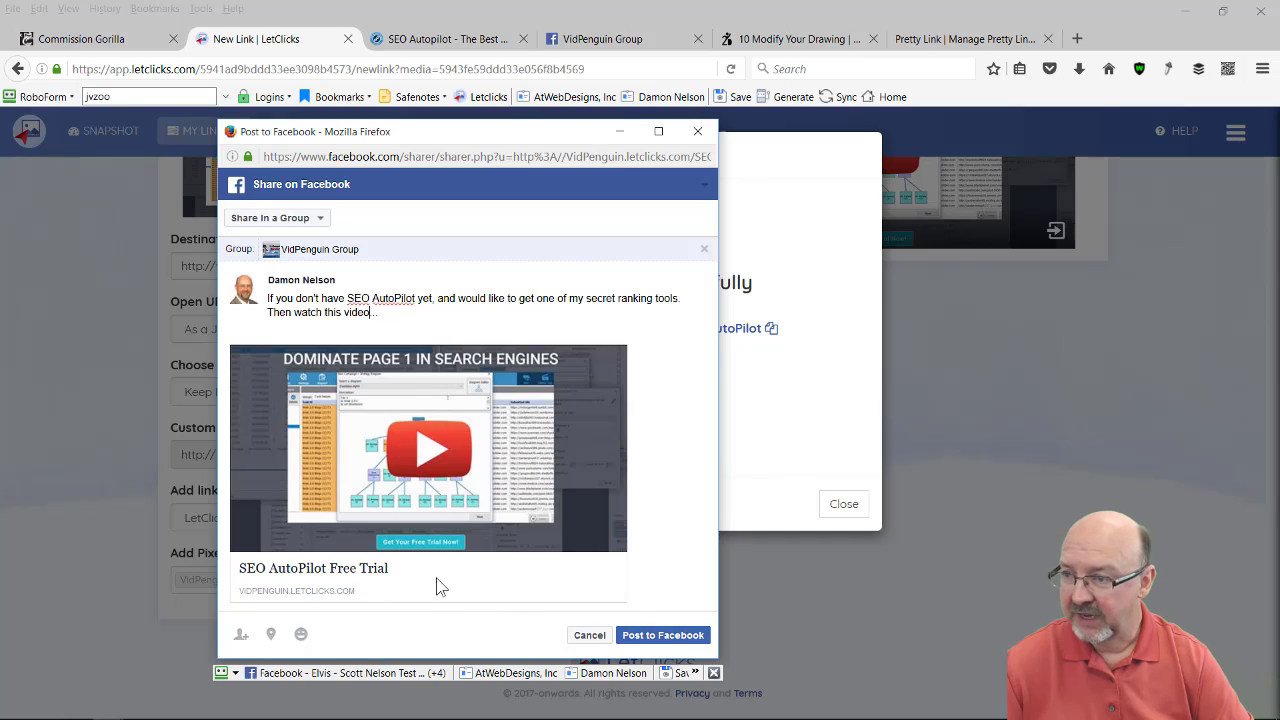
left_click(665, 637)
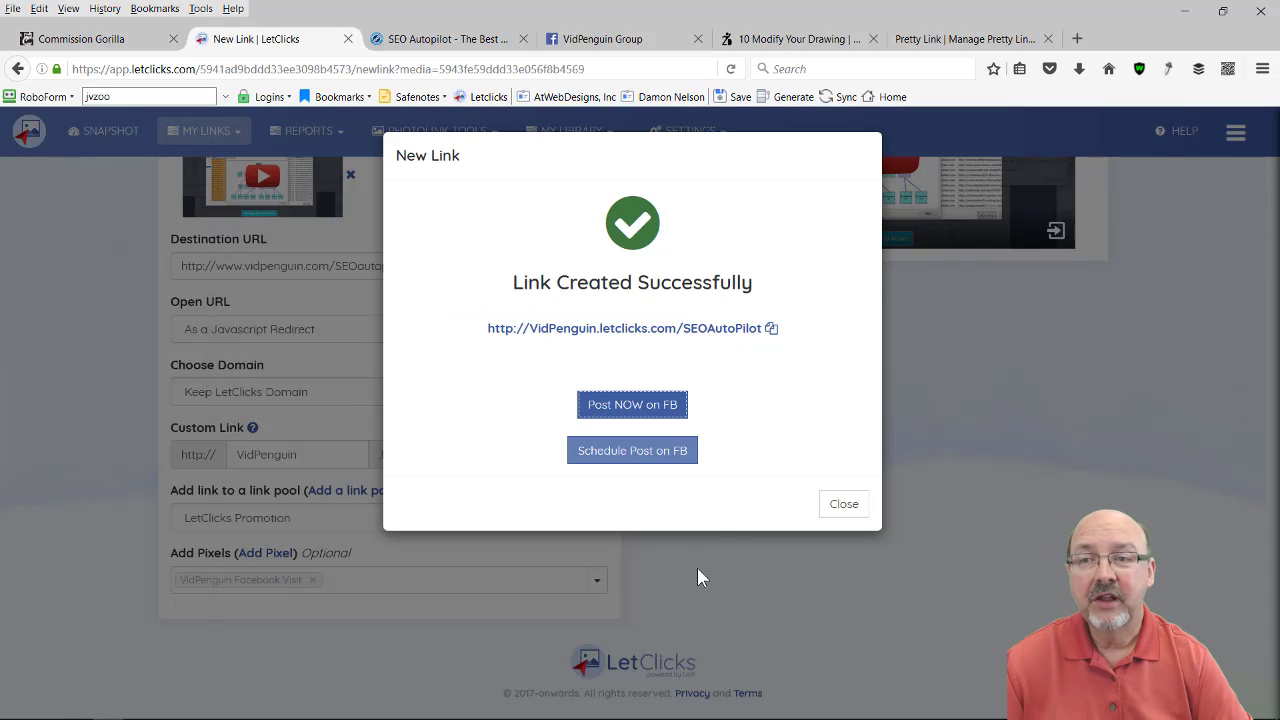
left_click(651, 410)
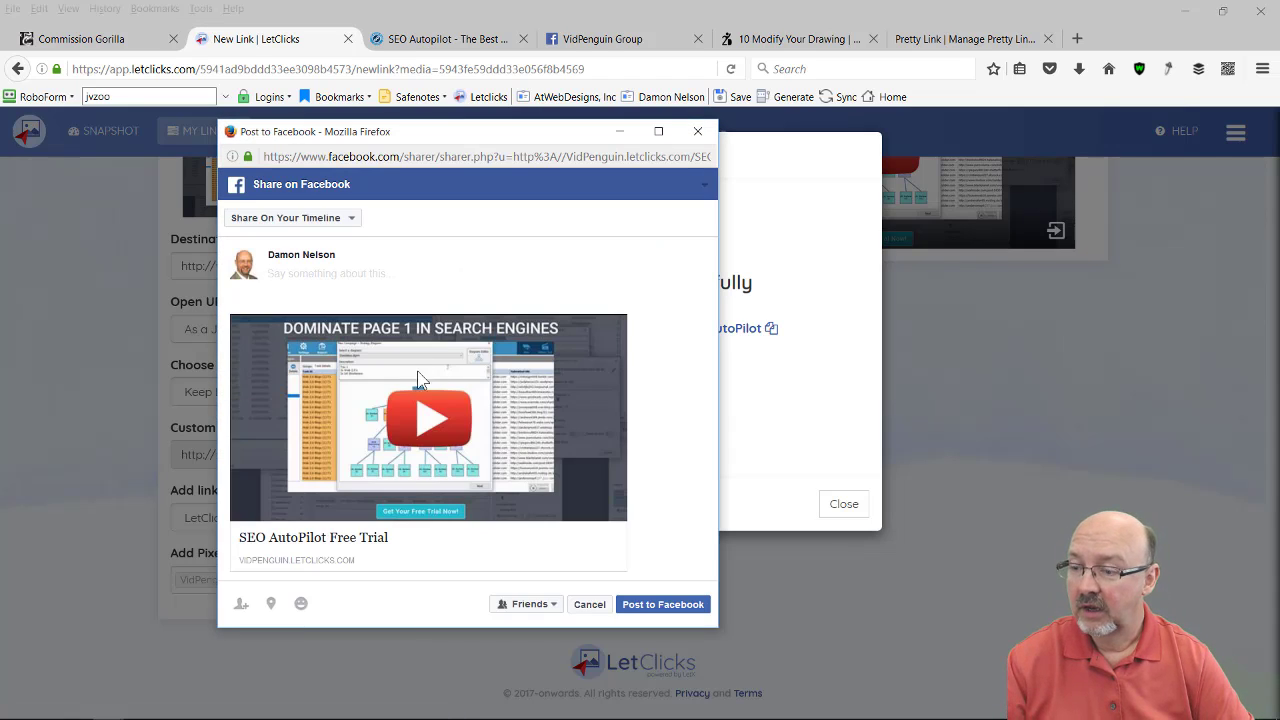
left_click(340, 226)
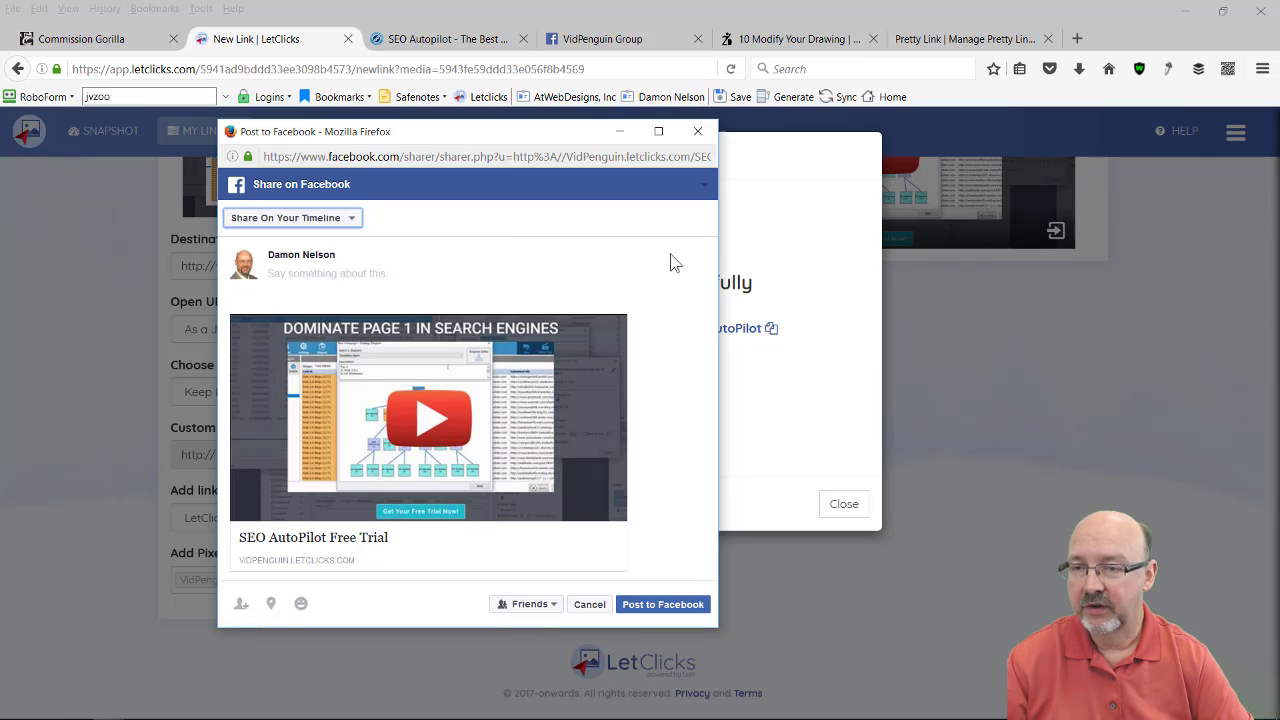
left_click(697, 131)
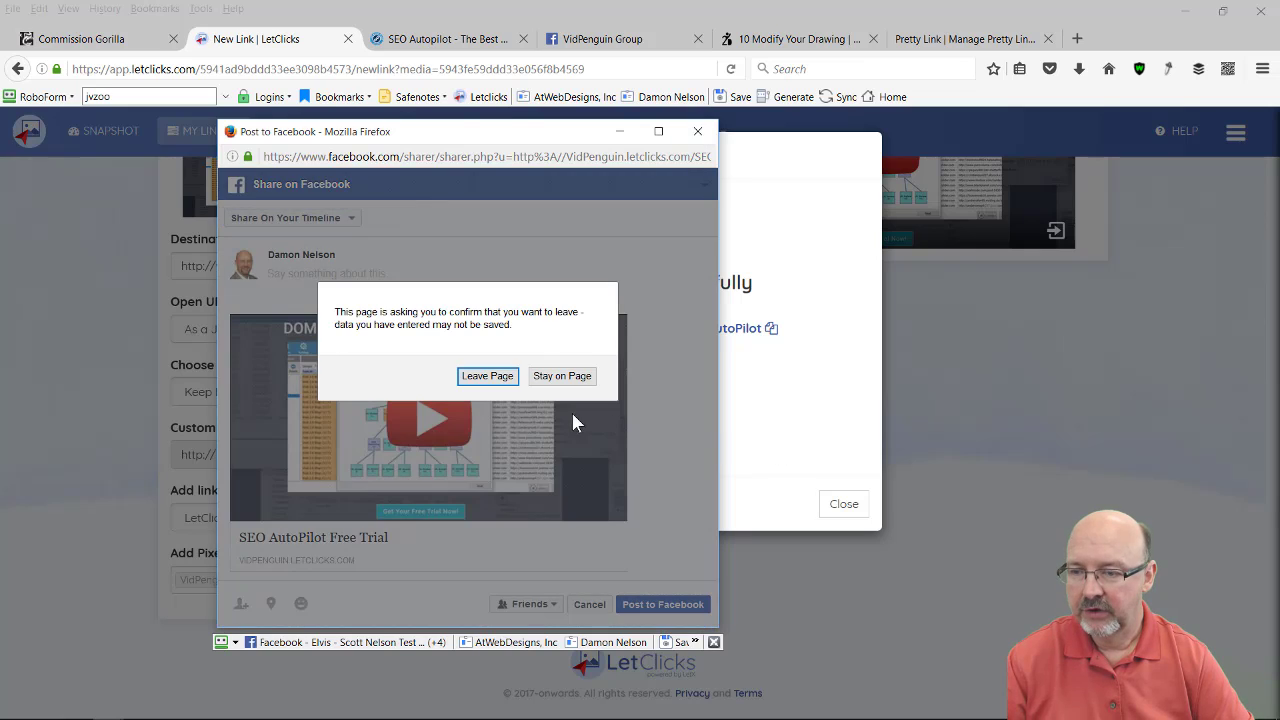
left_click(566, 375)
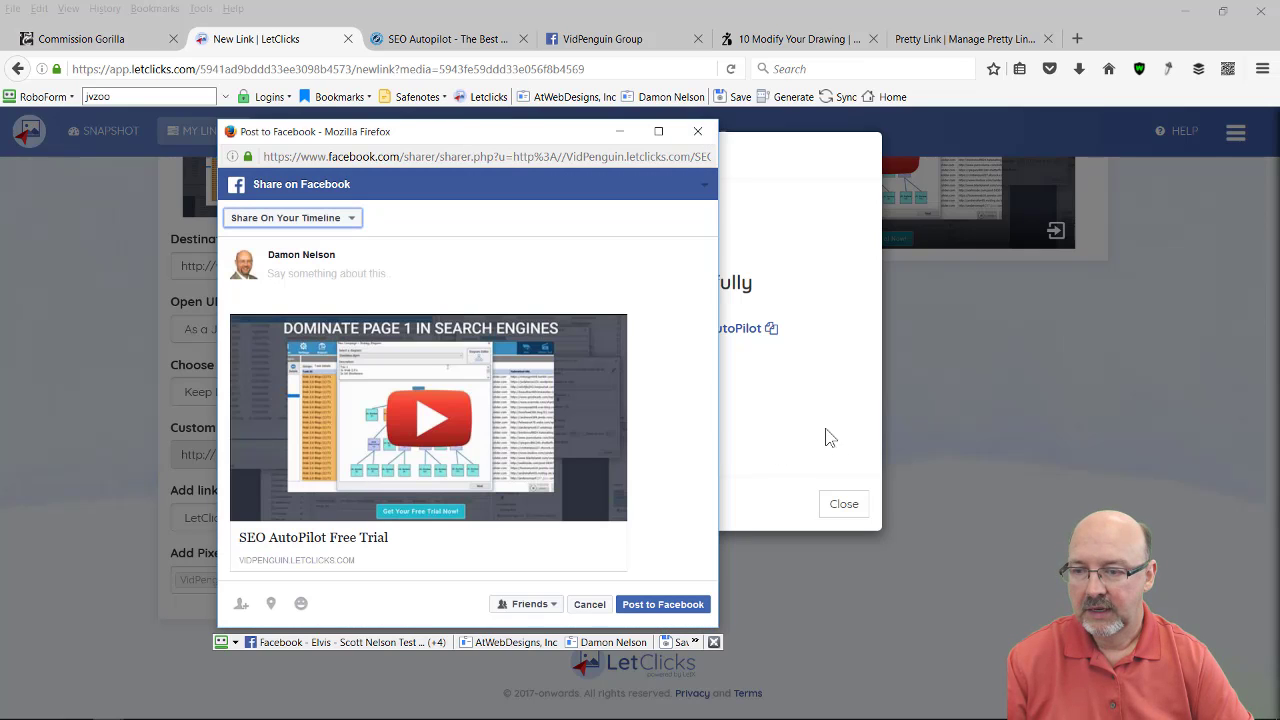
left_click(697, 131)
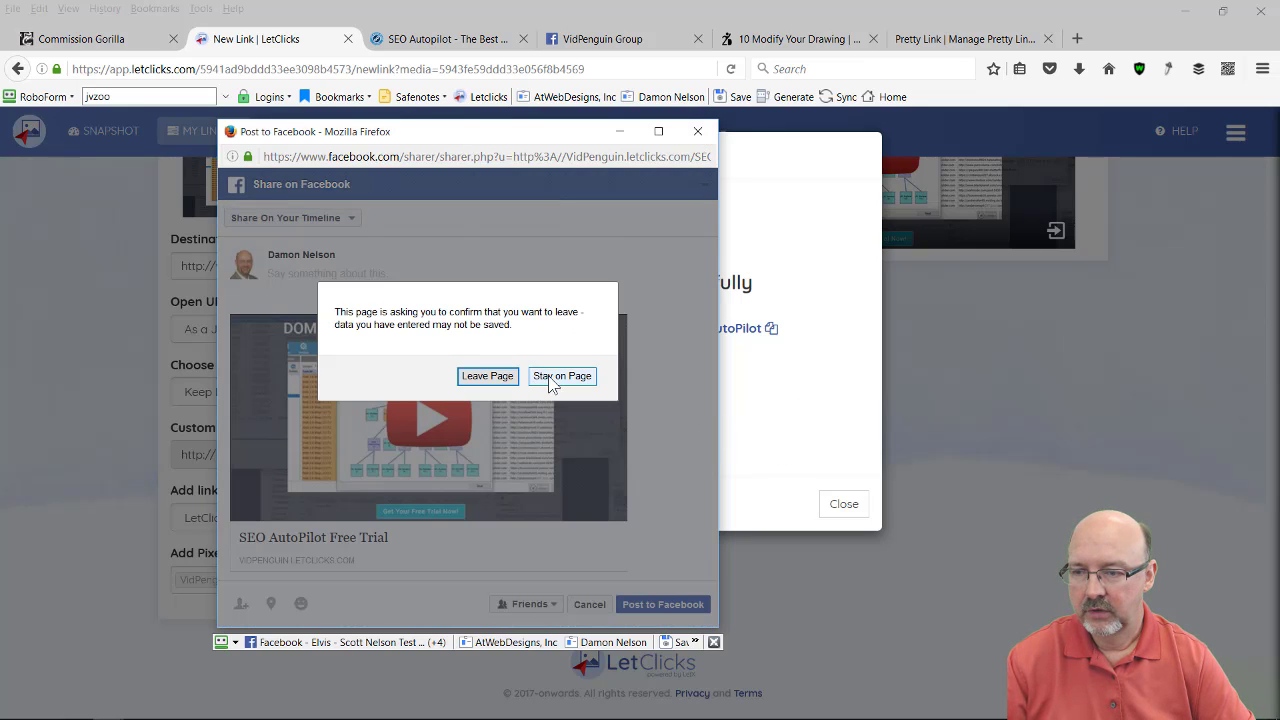
left_click(487, 375)
- Start a scheduled Facebook post for the link with the message "Check out this cool Video ranking strategy..."
left_click(633, 451)
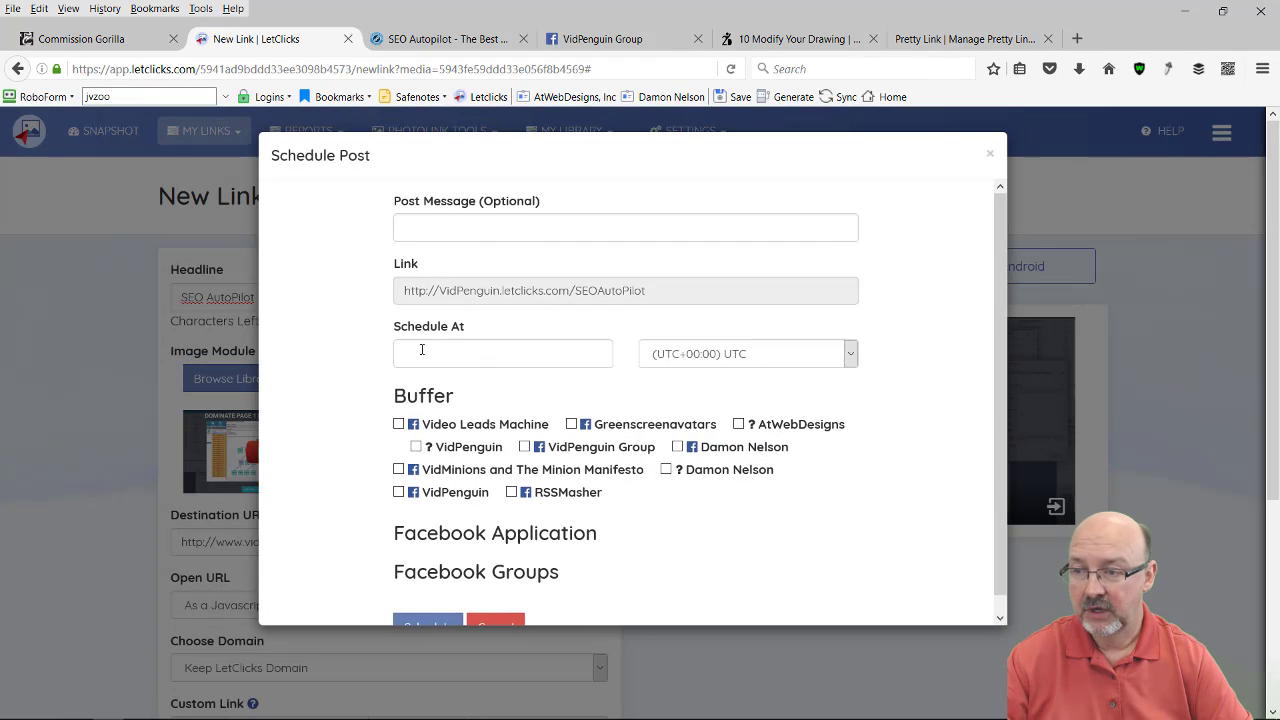
left_click(466, 229)
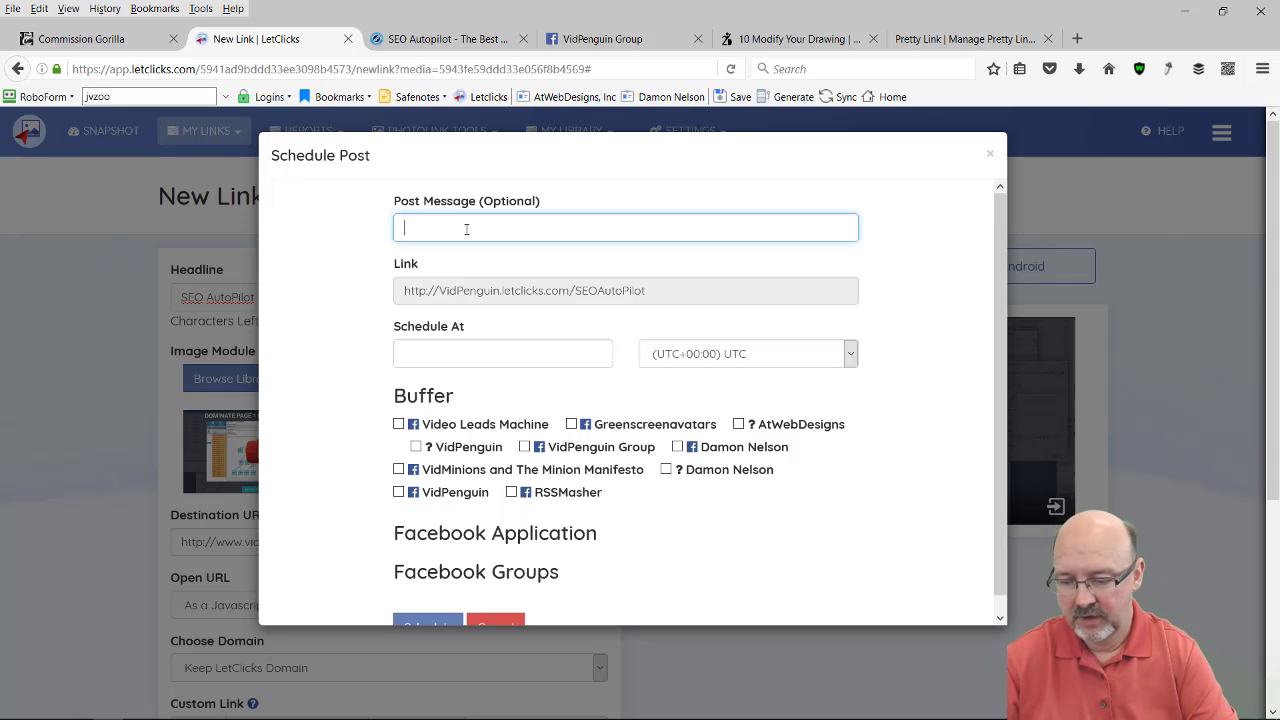
type("Check out this cool Video ranking strategy...")
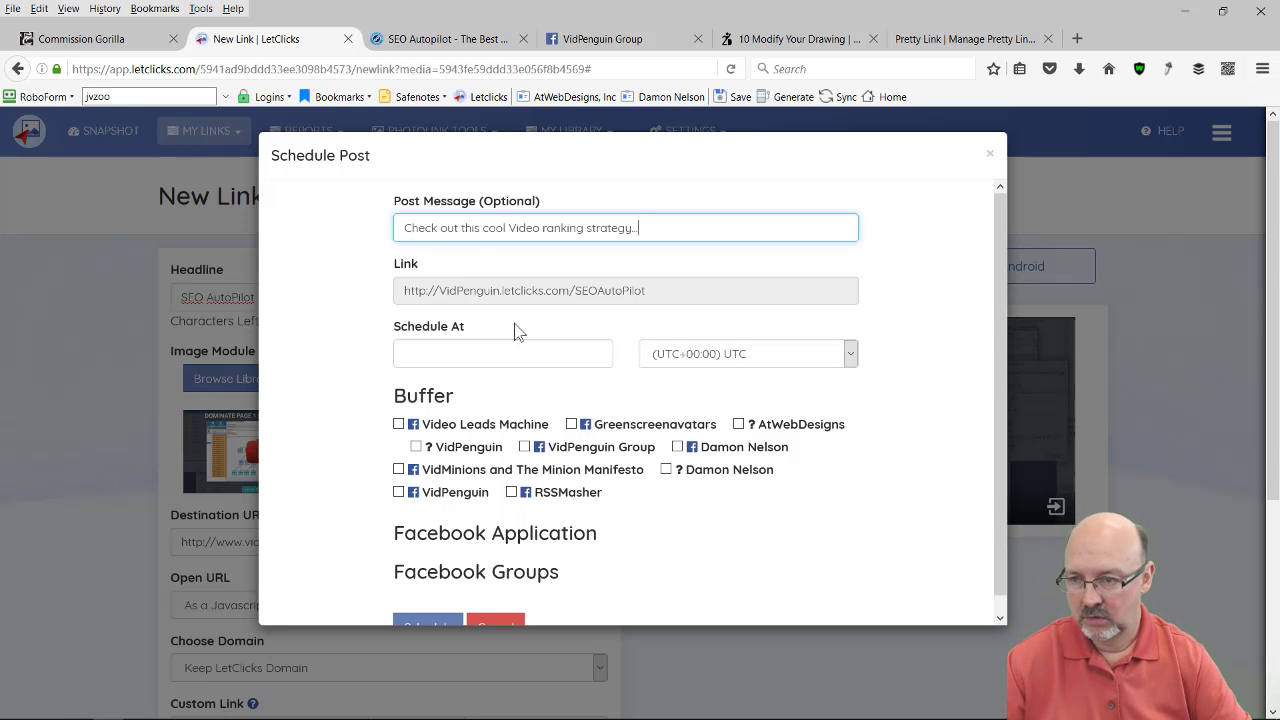
left_click(495, 352)
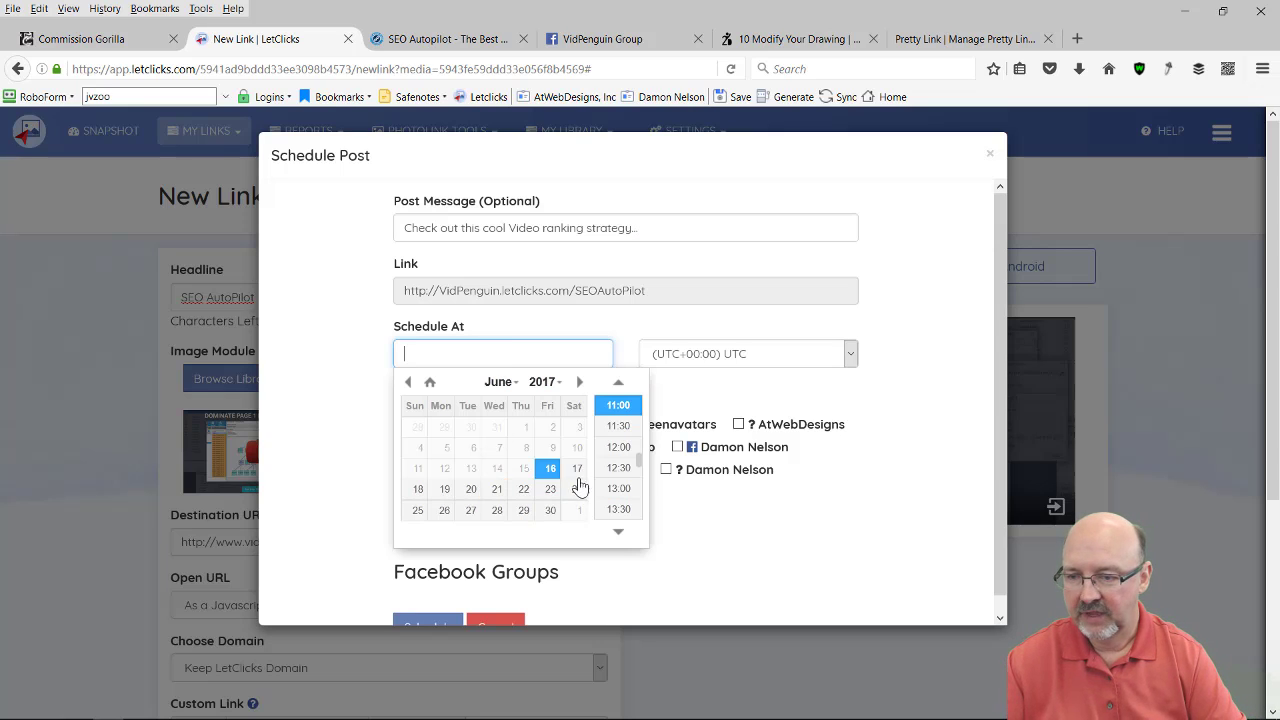
left_click(577, 468)
left_click(850, 355)
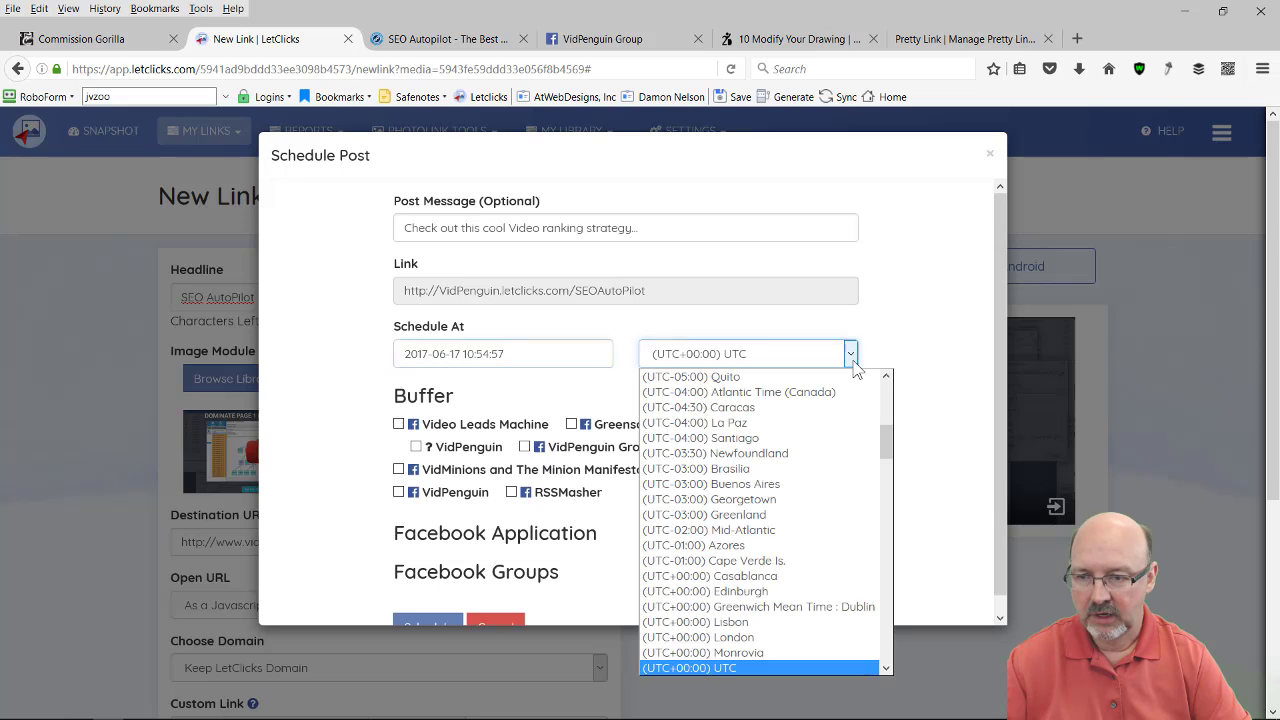
scroll(765, 395, "up", 7)
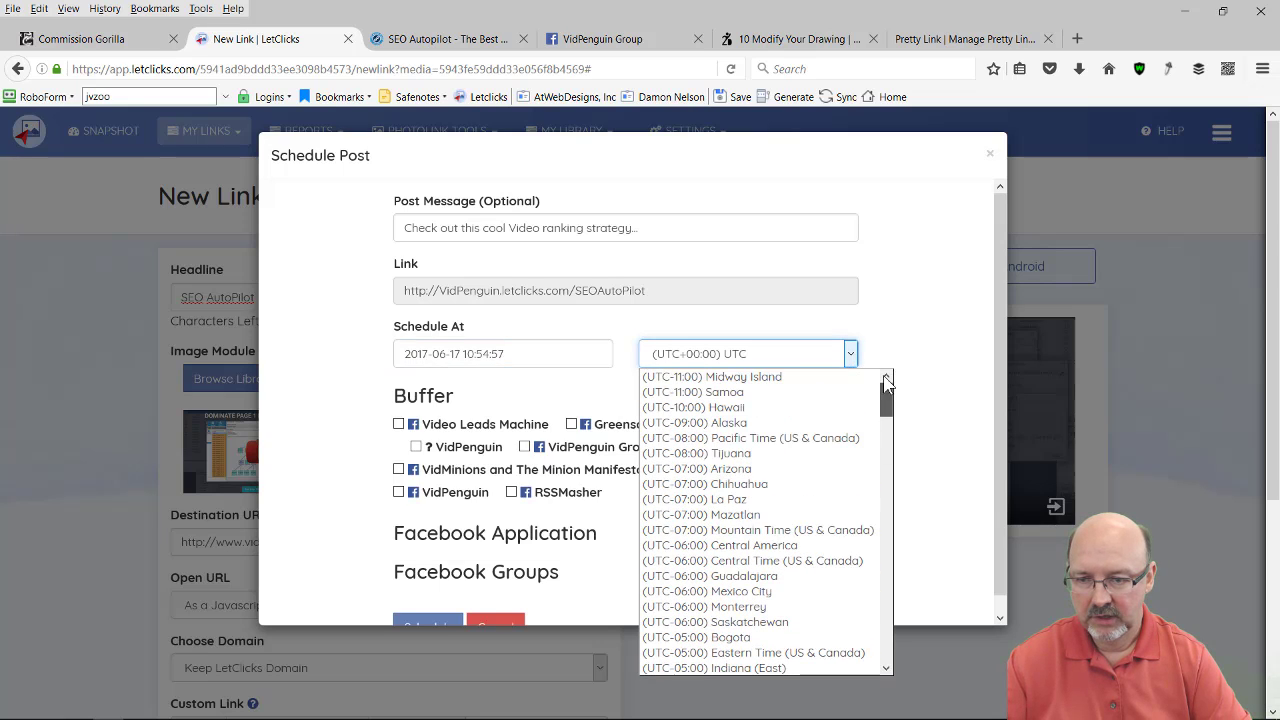
left_click(752, 559)
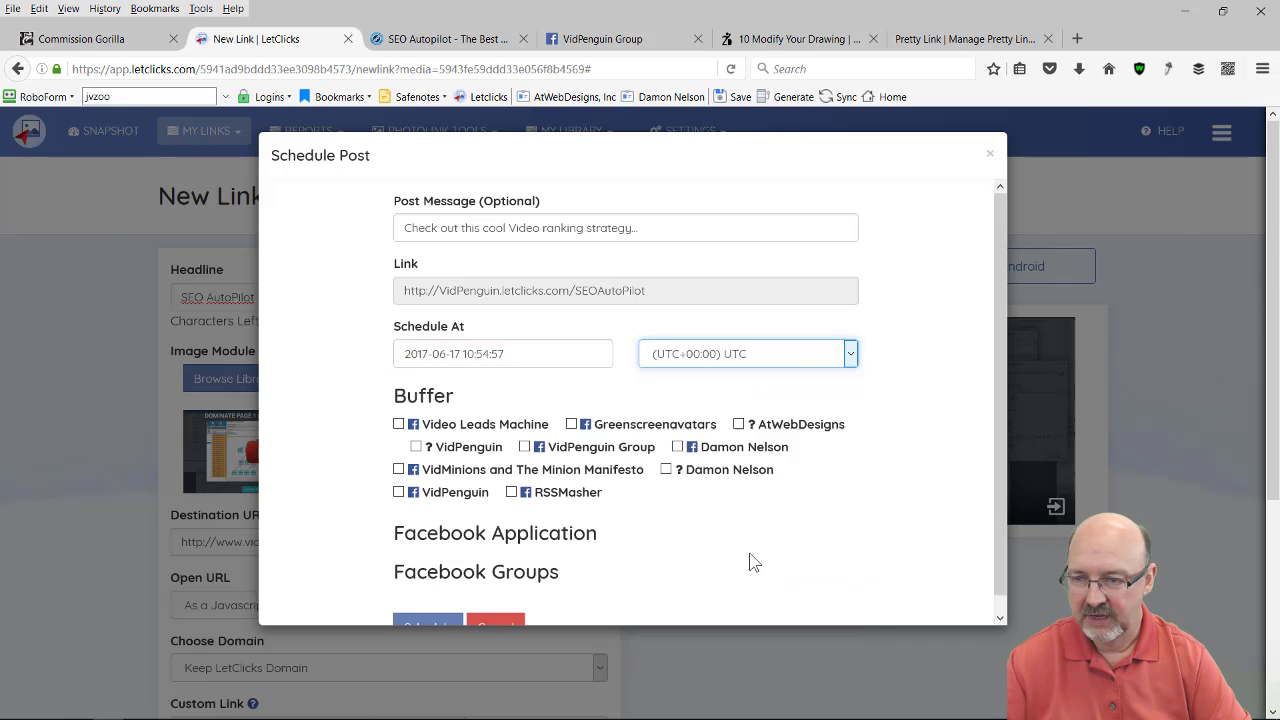
left_click(551, 355)
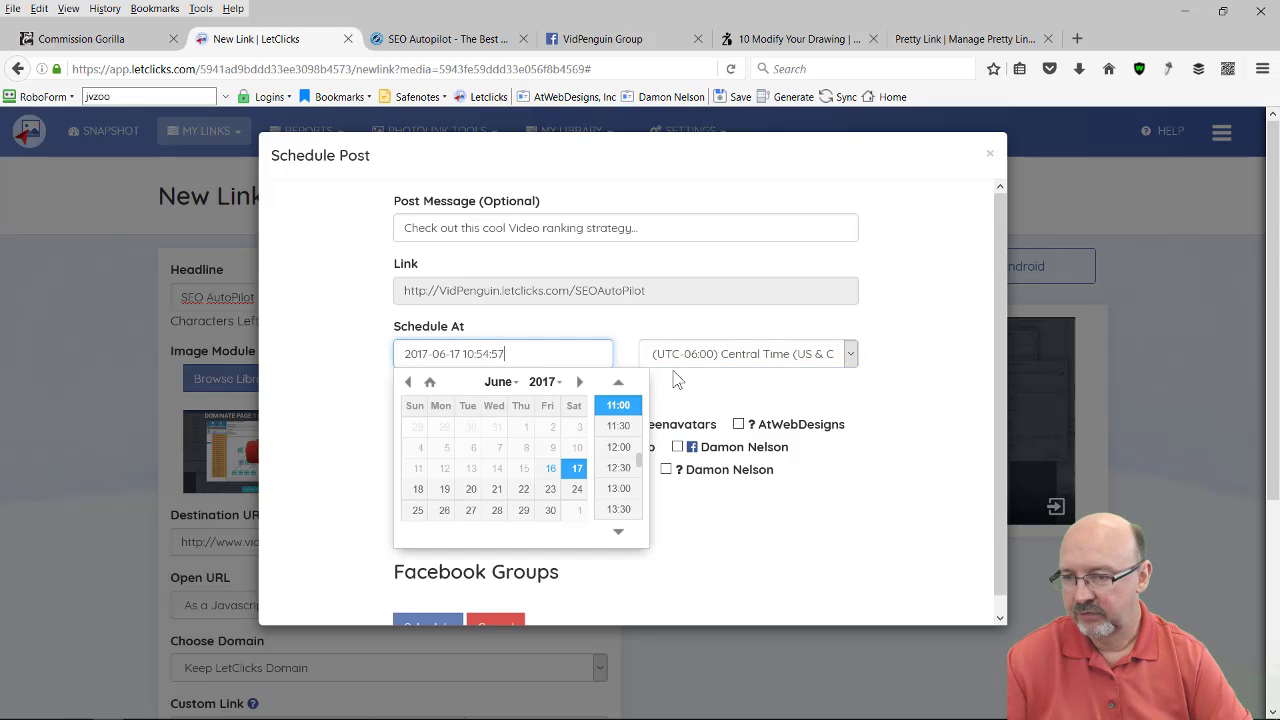
left_click(929, 346)
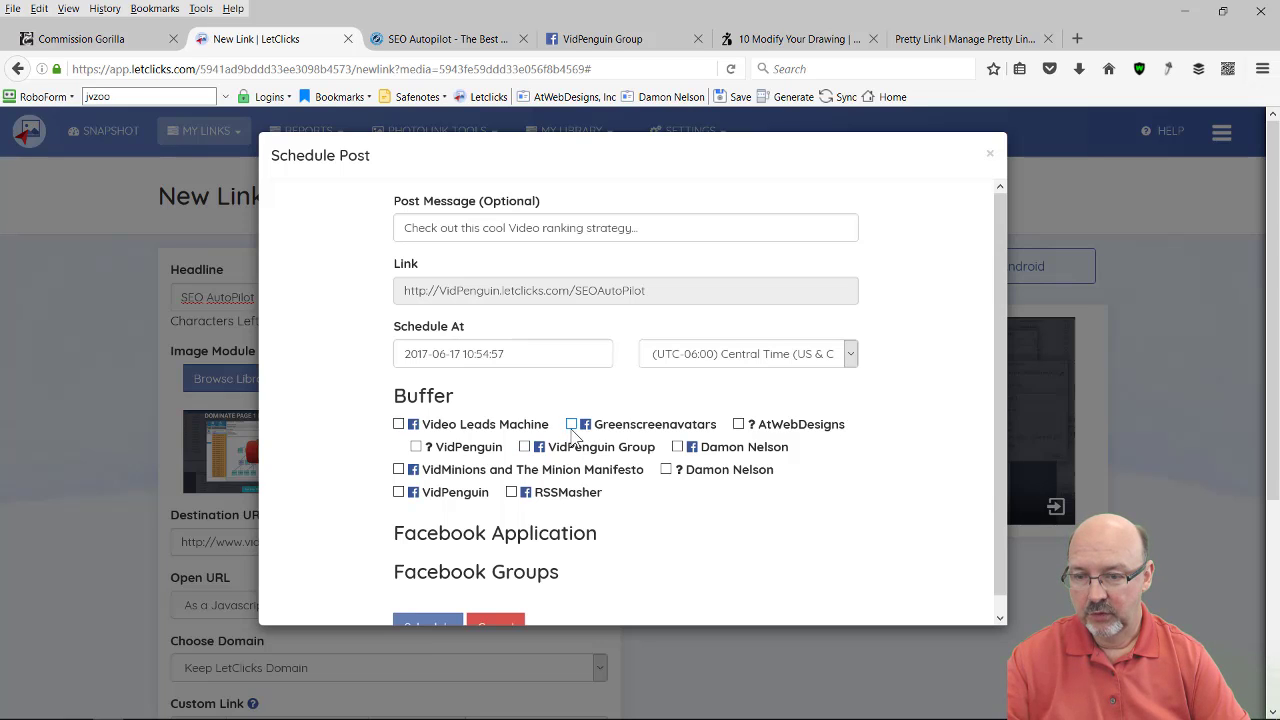
- Schedule the post to Buffer's Facebook accounts Video Leads Machine, Greenscreenavatars, VidMinions and The Minion Manifesto, VidPenguin, RSSMasher and the owner's personal profile
left_click(399, 424)
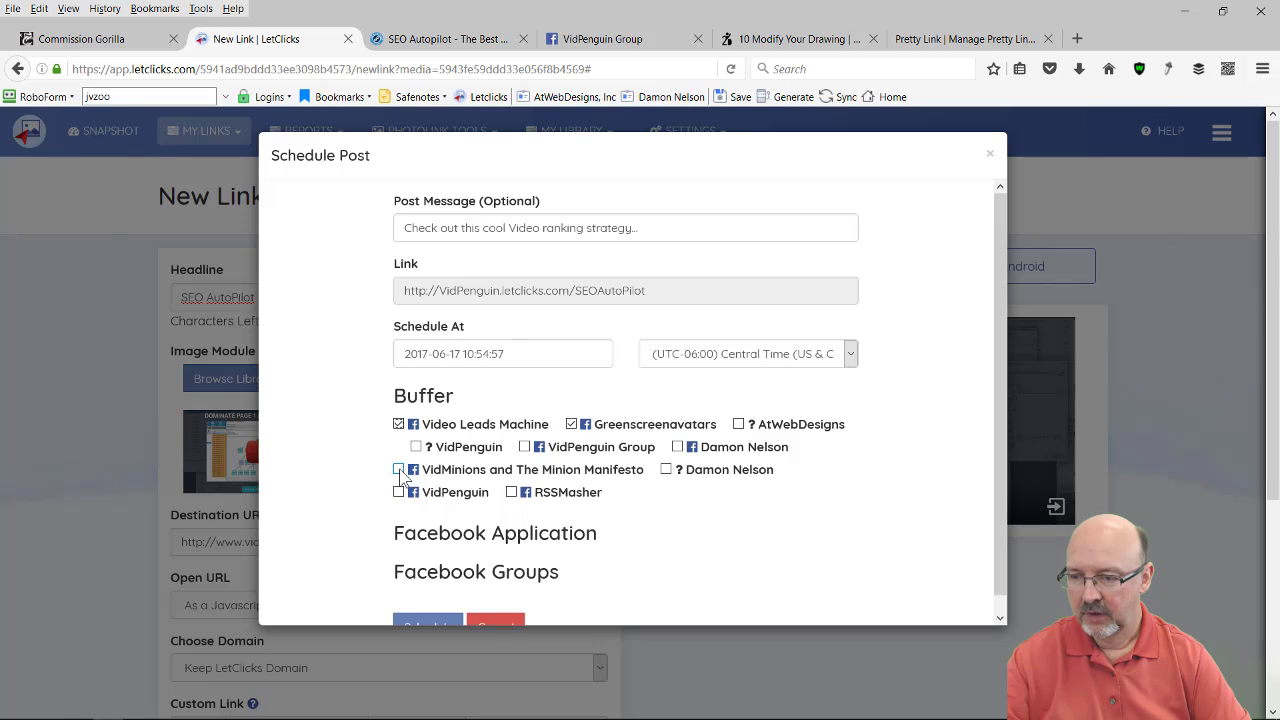
left_click(399, 470)
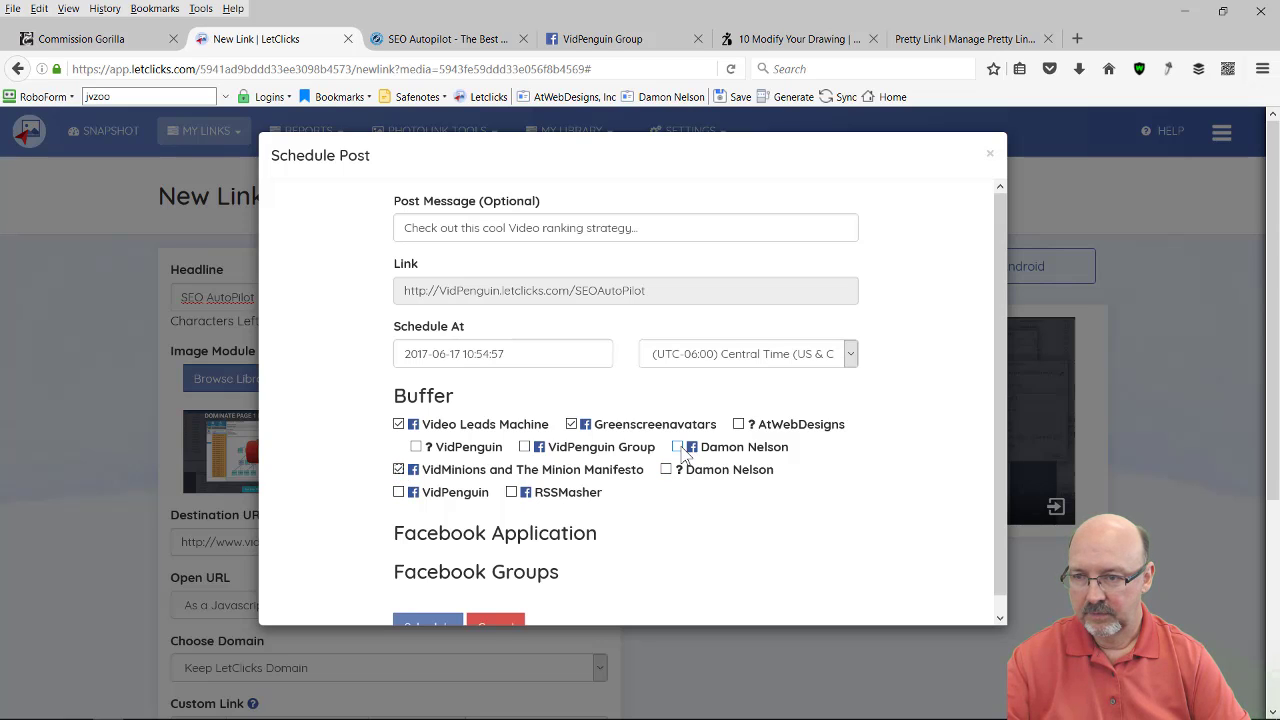
left_click(678, 448)
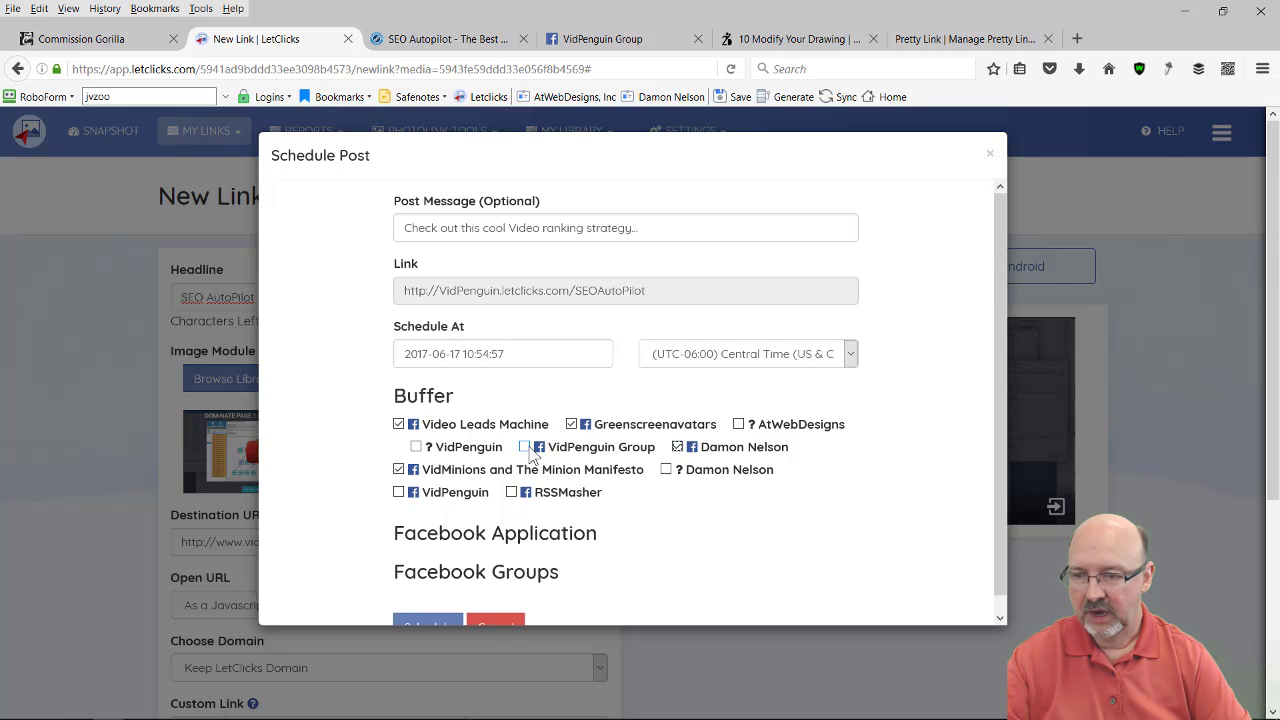
left_click(512, 494)
left_click(399, 494)
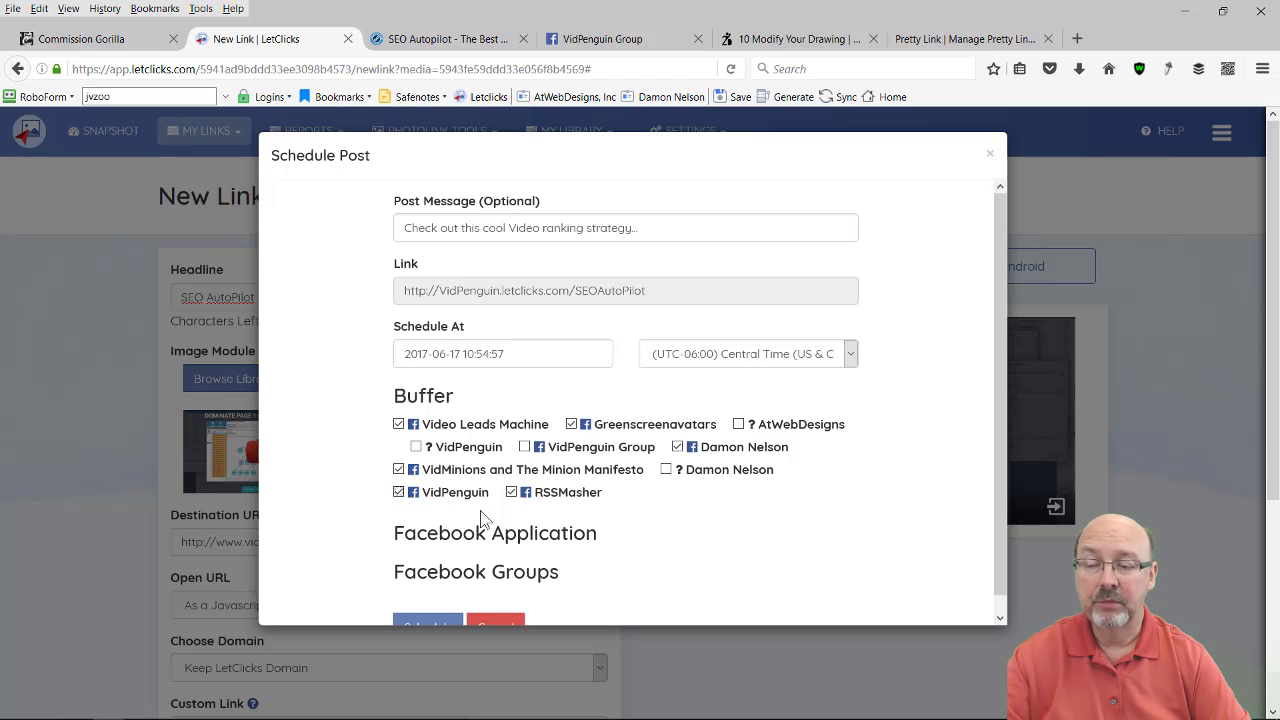
scroll(586, 580, "down", 1)
left_click(408, 605)
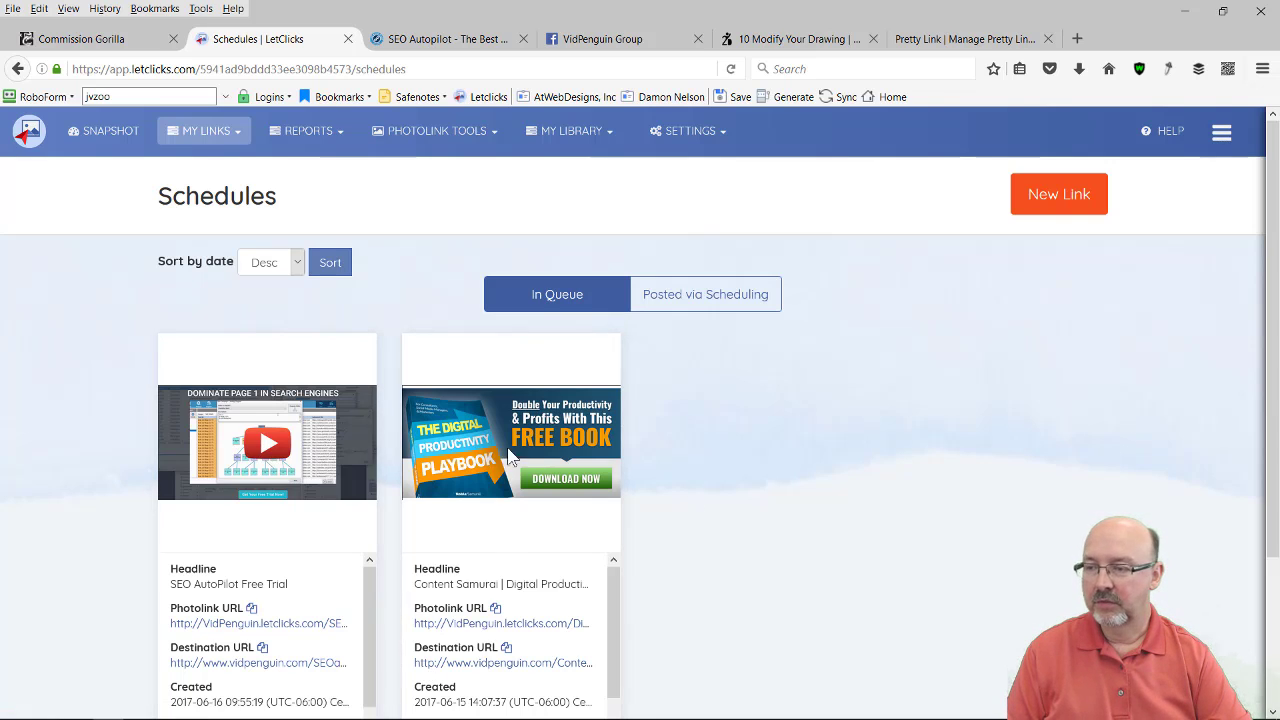
- Review the links already posted via scheduling, including their headlines, destination URLs and post times
left_click(726, 300)
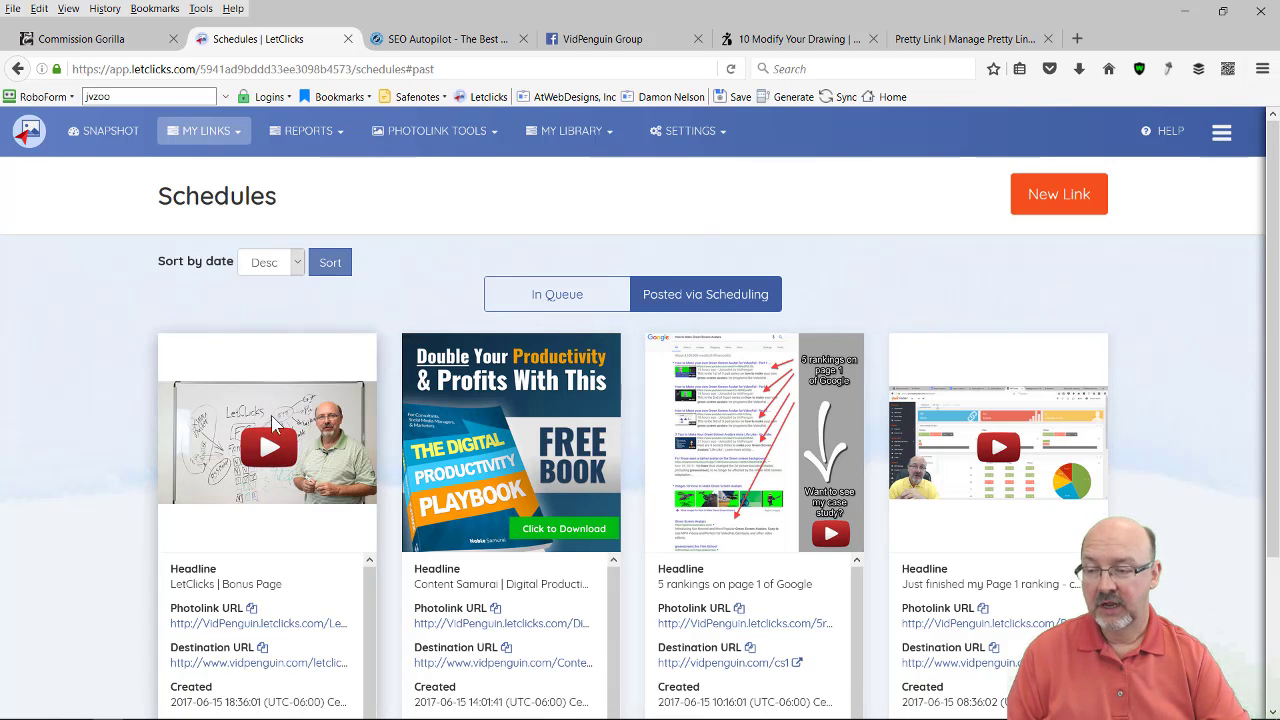
scroll(270, 425, "down", 2)
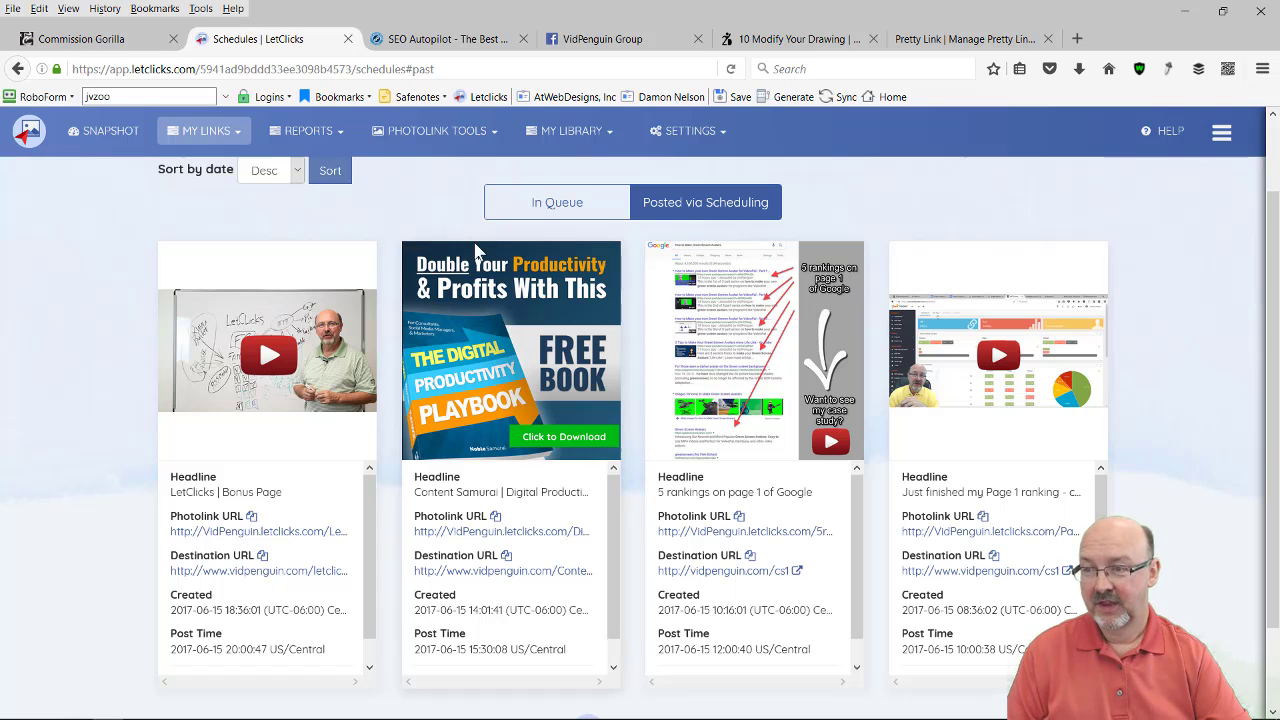
scroll(470, 198, "up", 2)
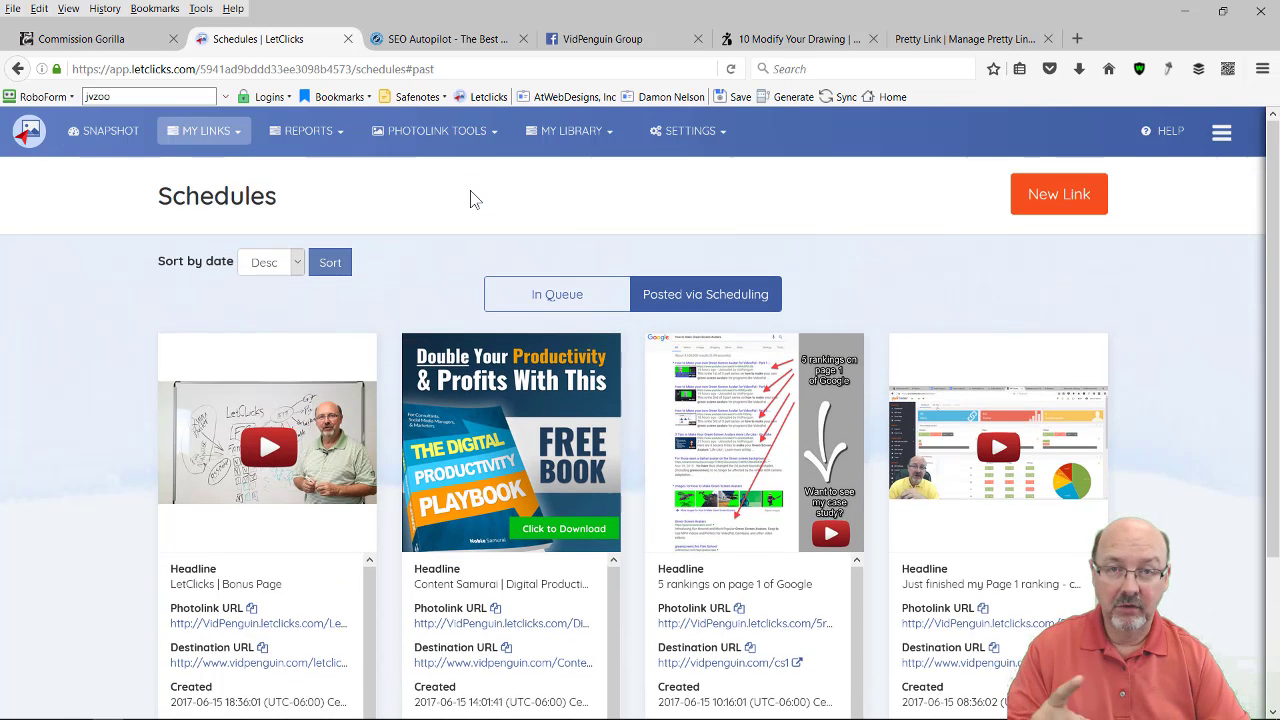